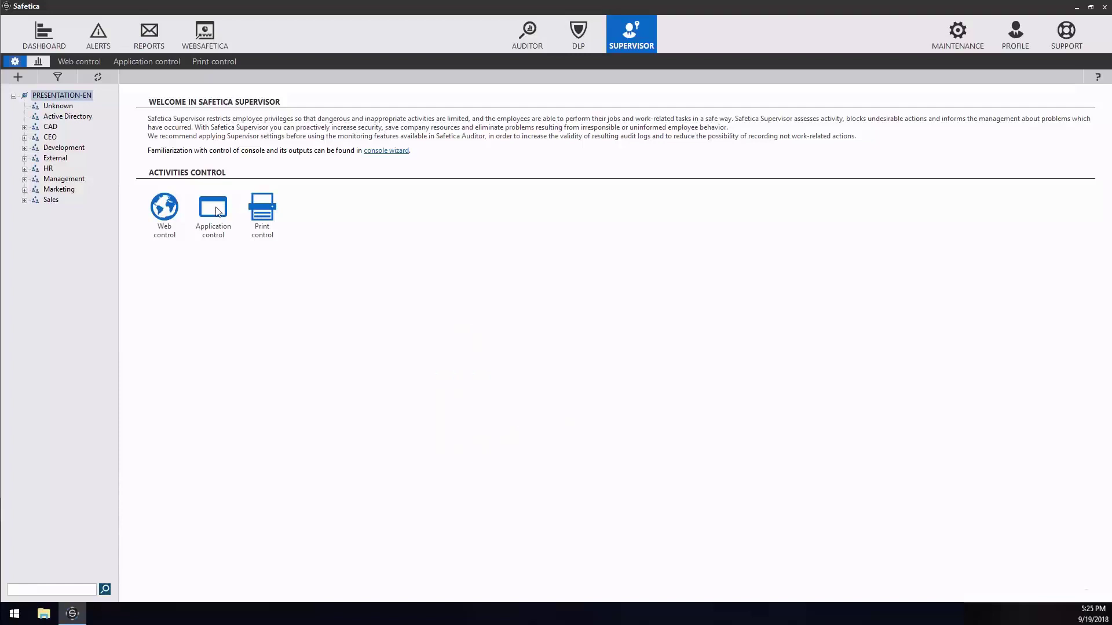
- Enable application control and switch desktop applications to Deny list mode
left_click(214, 208)
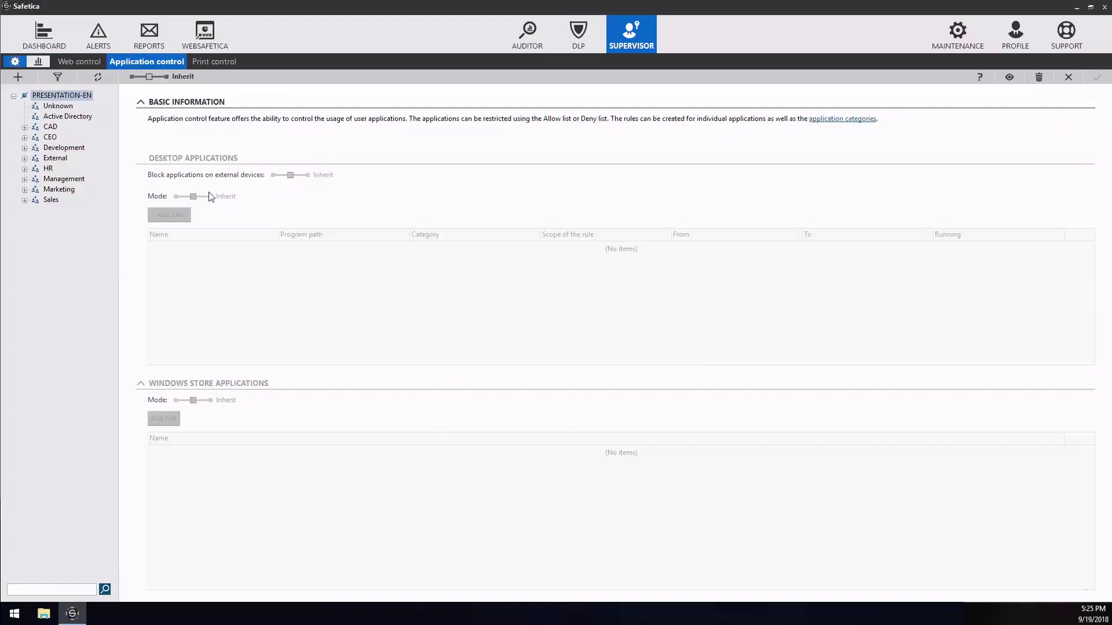
left_click(166, 77)
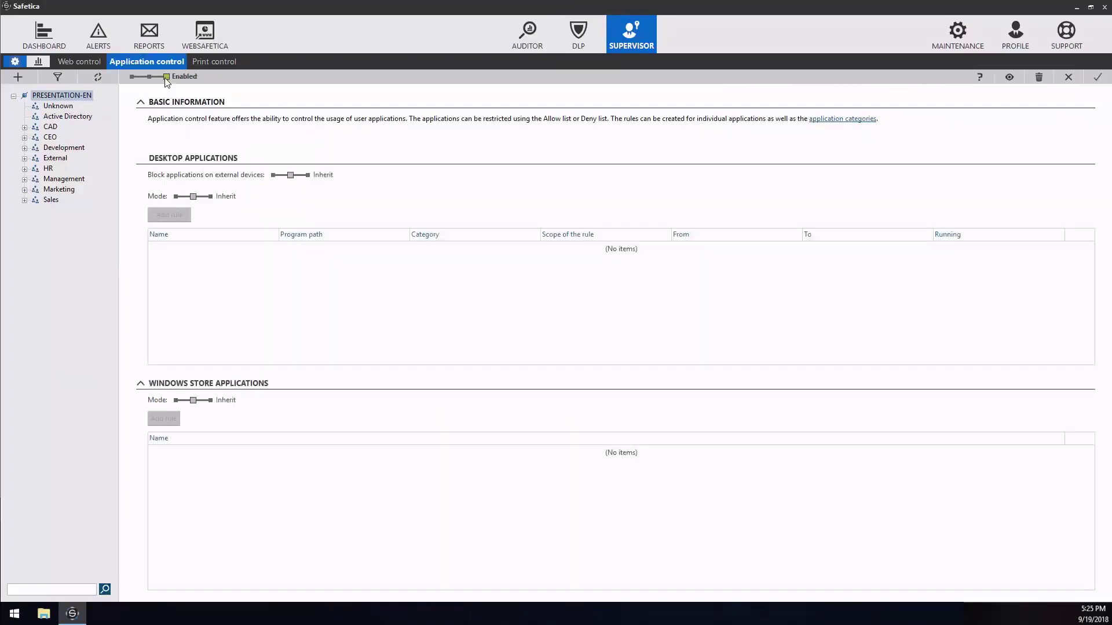
left_click(175, 196)
- Create Rule 1 denying the Alternative web browsers application category
left_click(174, 218)
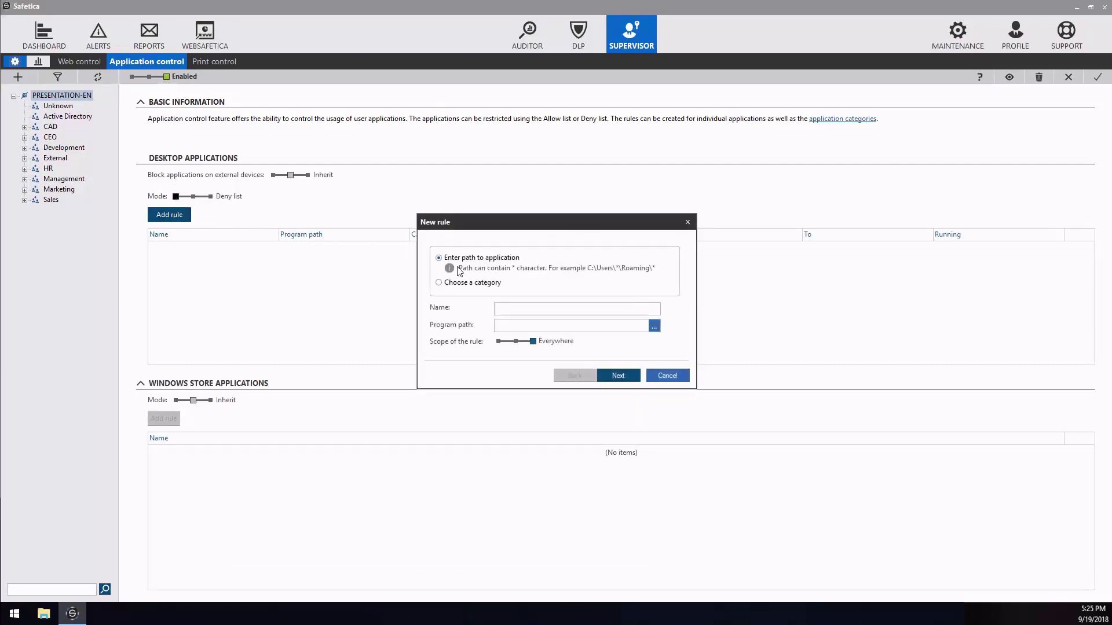
left_click(492, 283)
left_click(521, 308)
type("Rule 1")
left_click(658, 328)
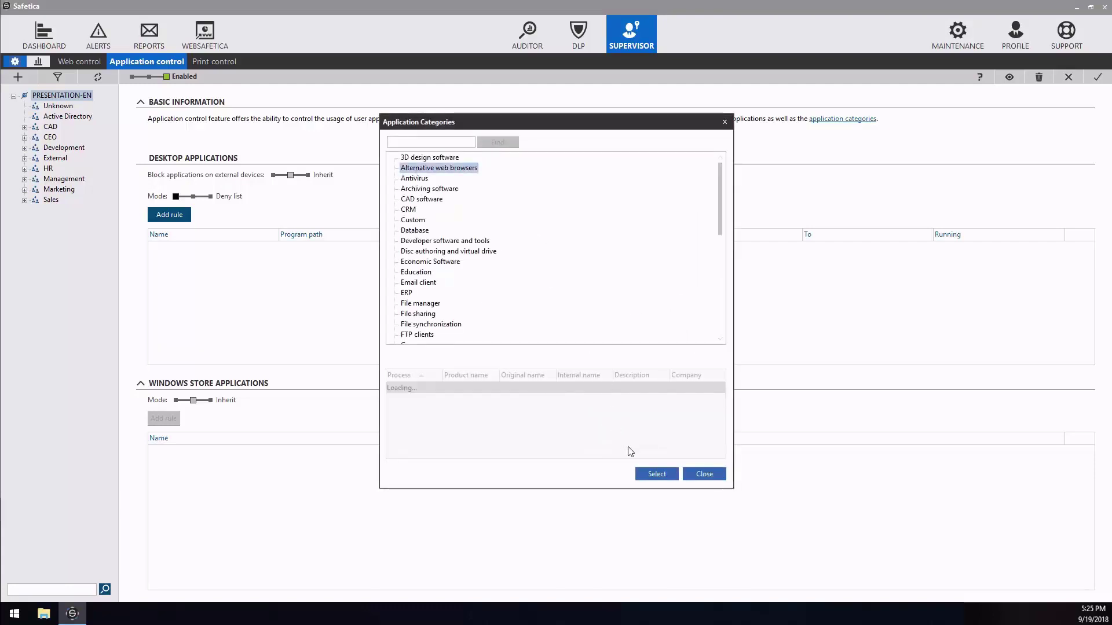
left_click(656, 474)
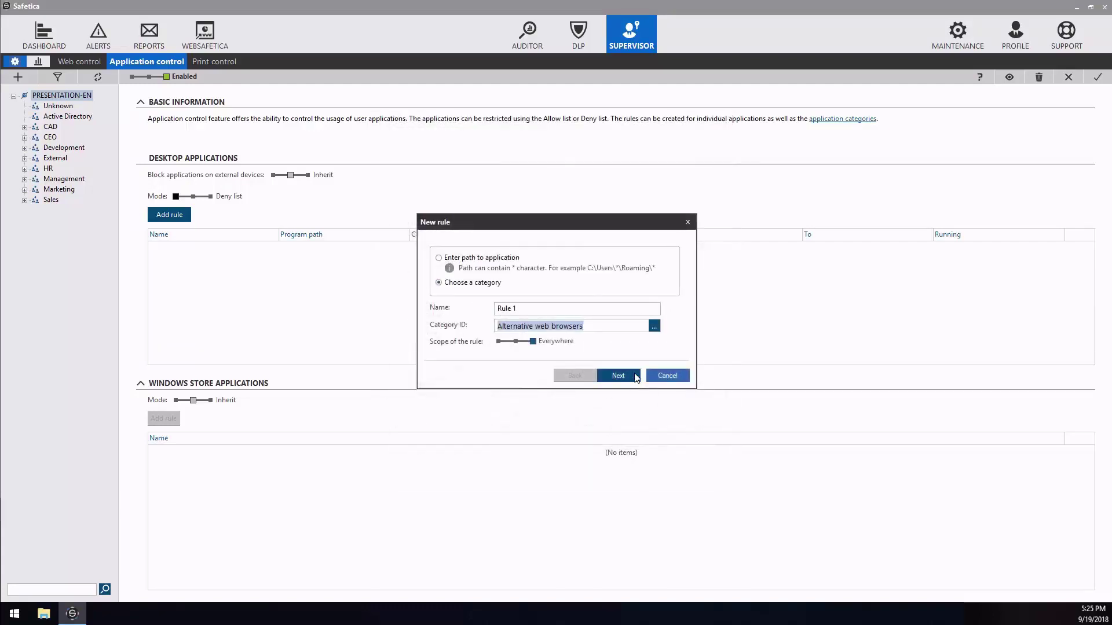
left_click(637, 378)
left_click(618, 376)
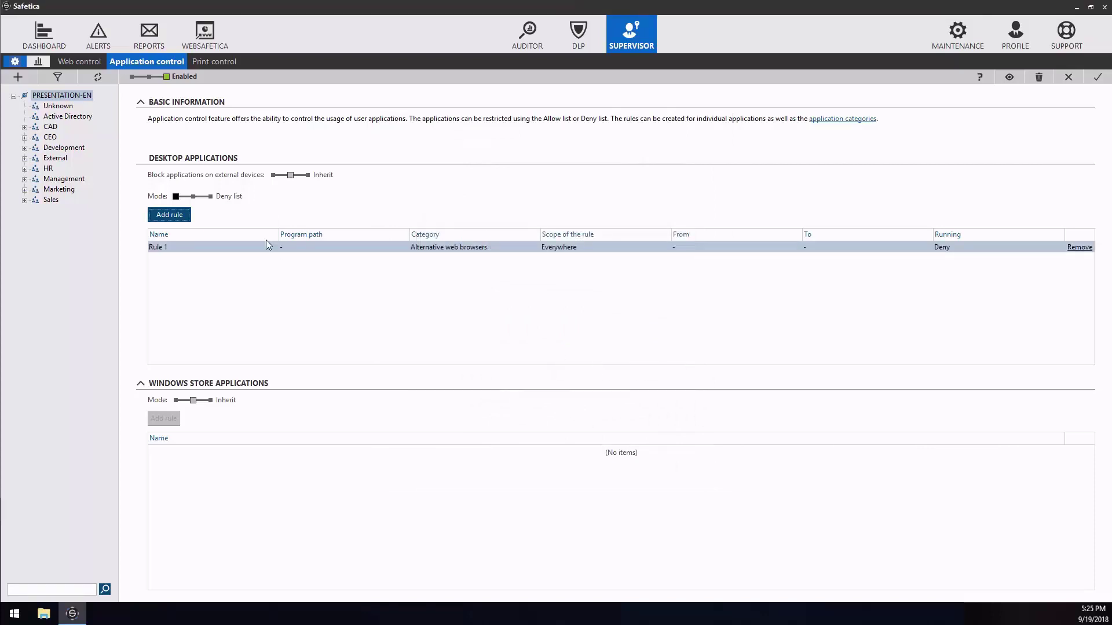
- Create Rule 2 denying the Keylogger category and apply the application control changes
left_click(178, 216)
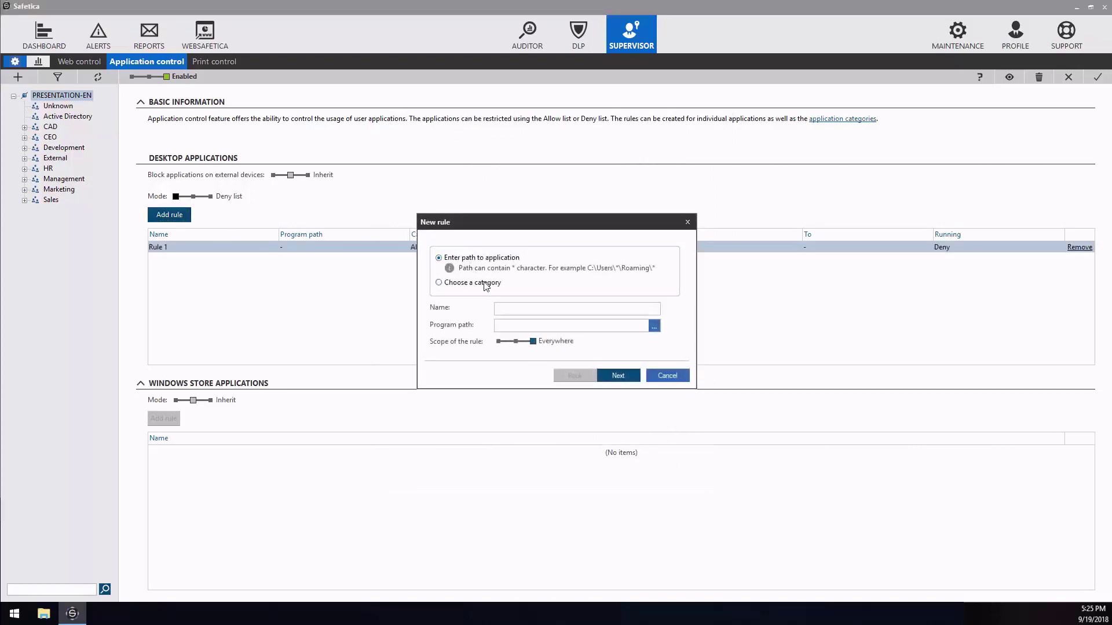
left_click(486, 284)
left_click(539, 310)
left_click(654, 326)
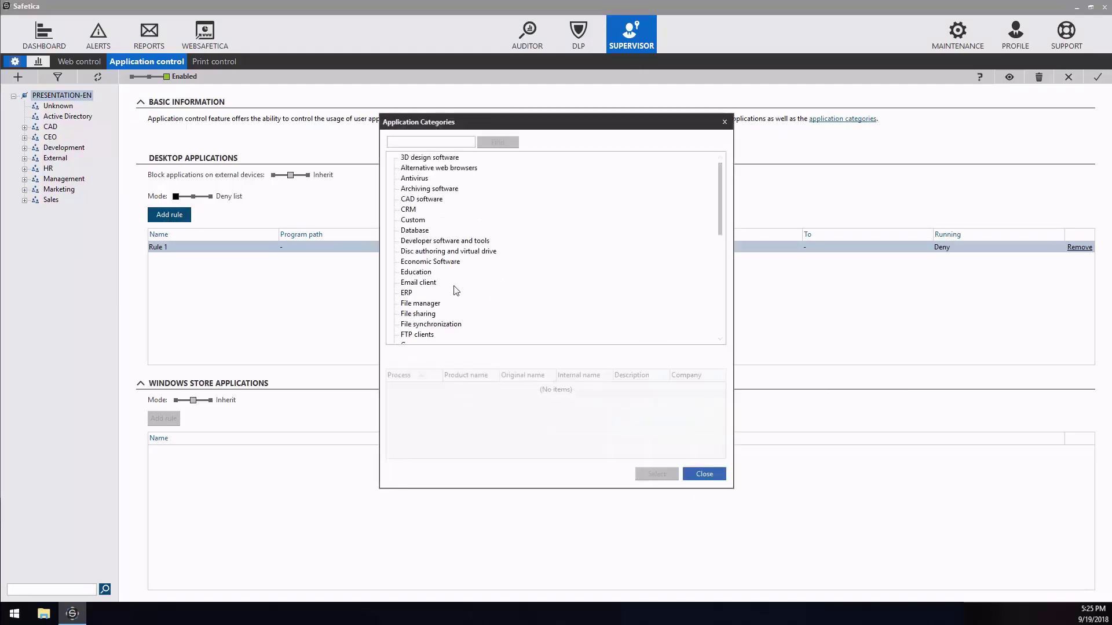
scroll(457, 290, "down", 4)
left_click(416, 261)
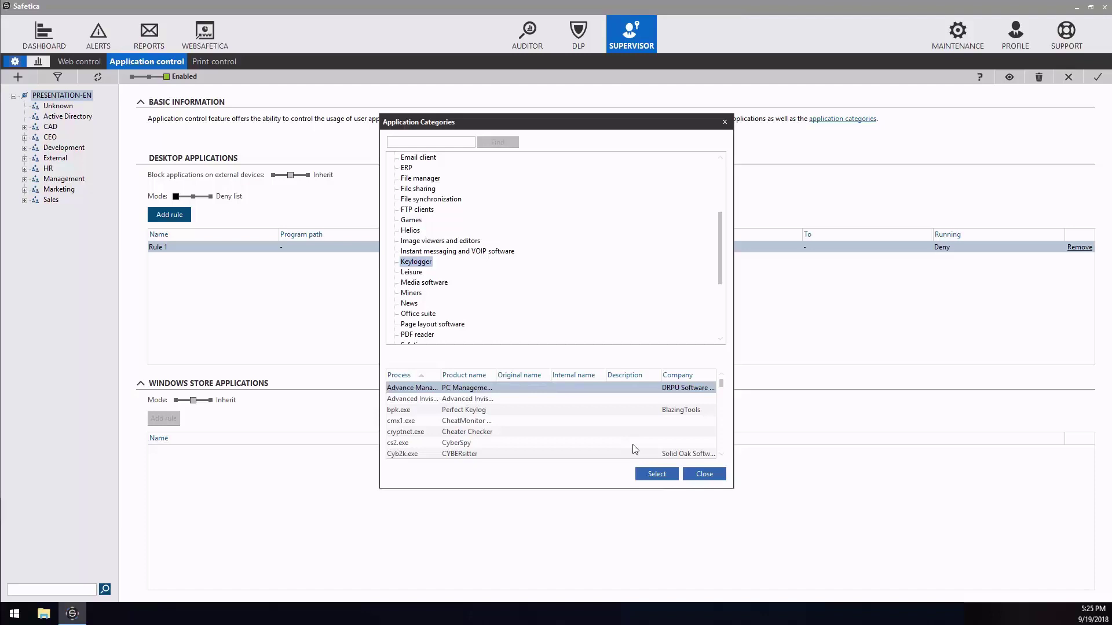
left_click(658, 474)
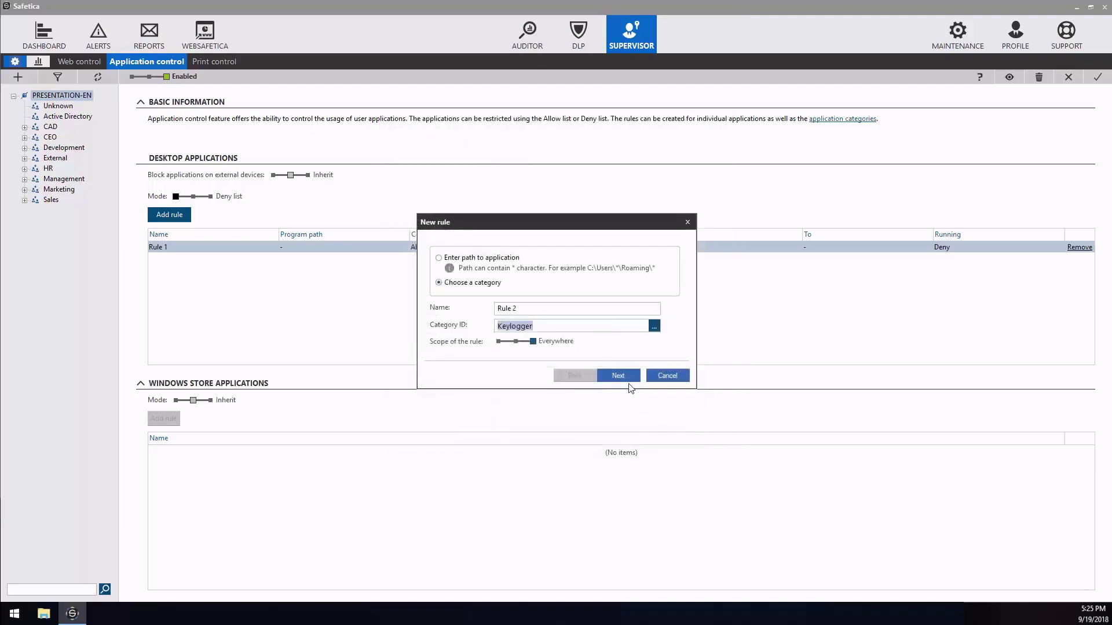
left_click(620, 377)
left_click(618, 376)
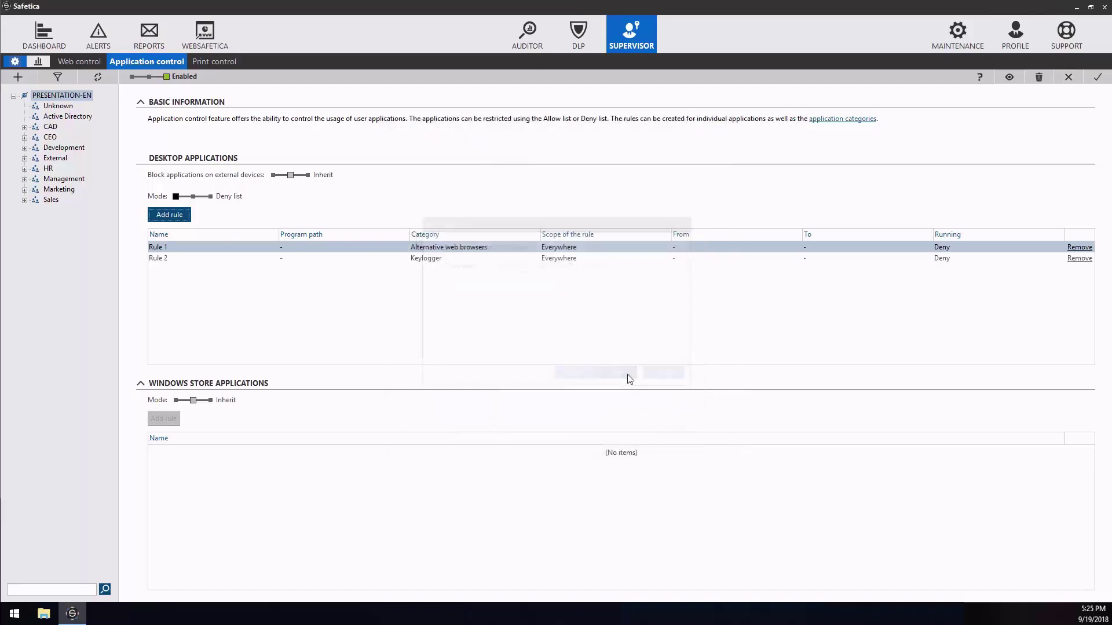
left_click(1097, 78)
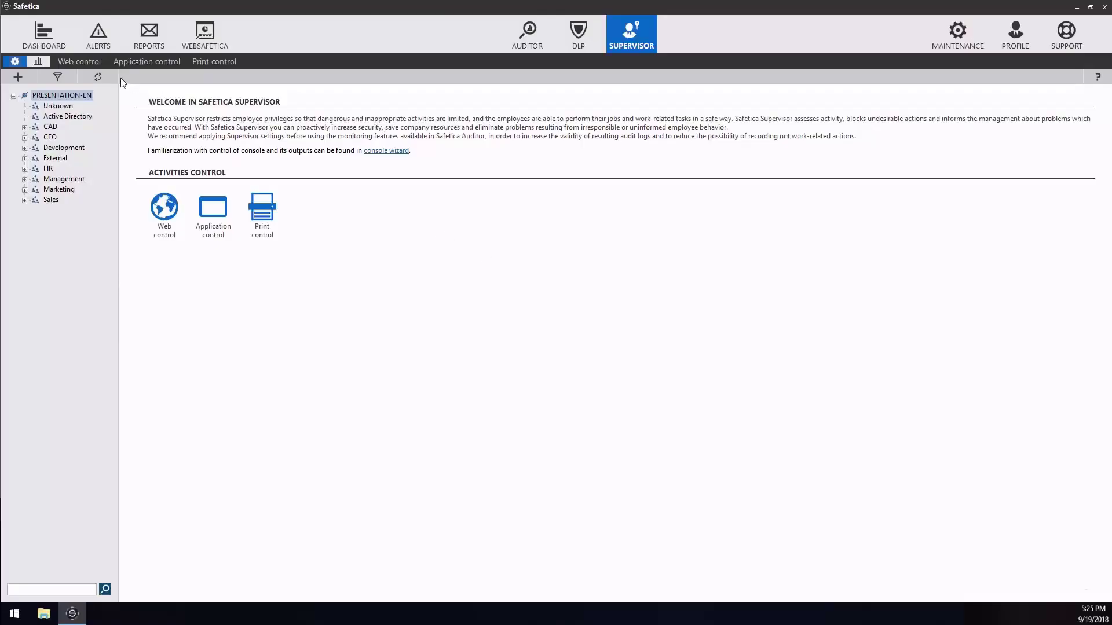
- Enable web control for the whole organisation with the default action set to Allowed
left_click(92, 65)
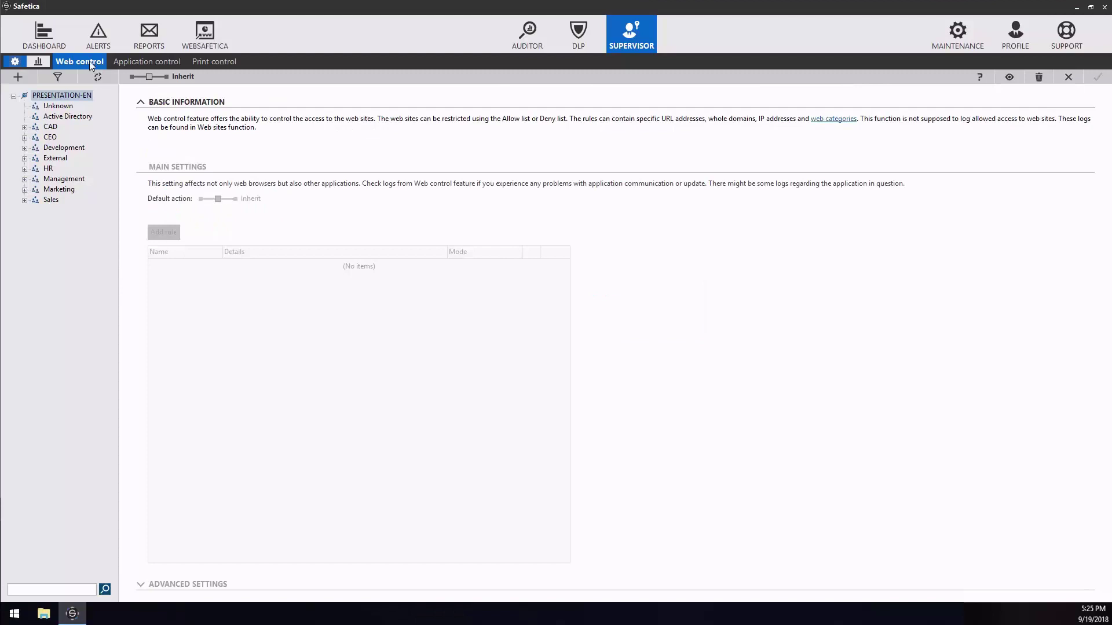
left_click(167, 76)
left_click(200, 199)
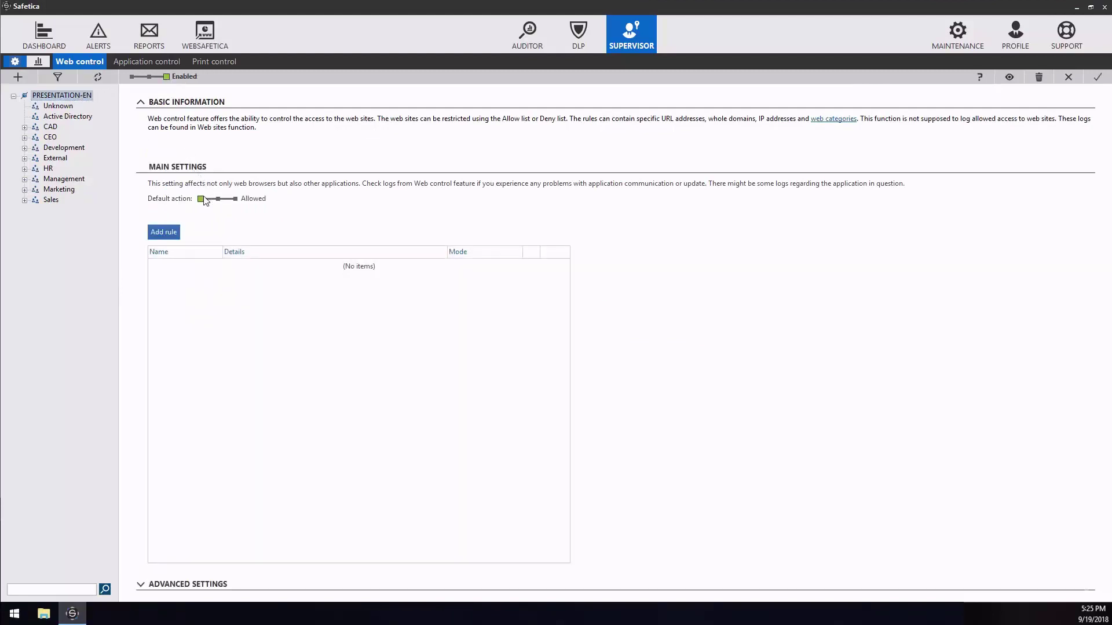
- Draft the category rule 'Dangerous website categories' covering Illegal, Malware, Pornography and Proxy web
left_click(165, 232)
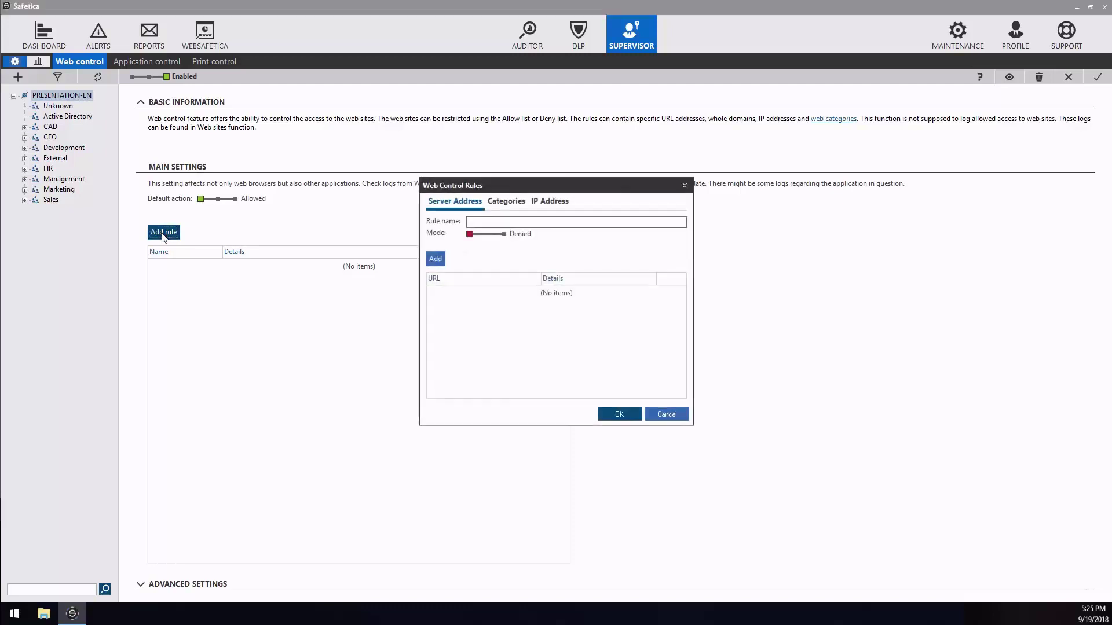
left_click(509, 202)
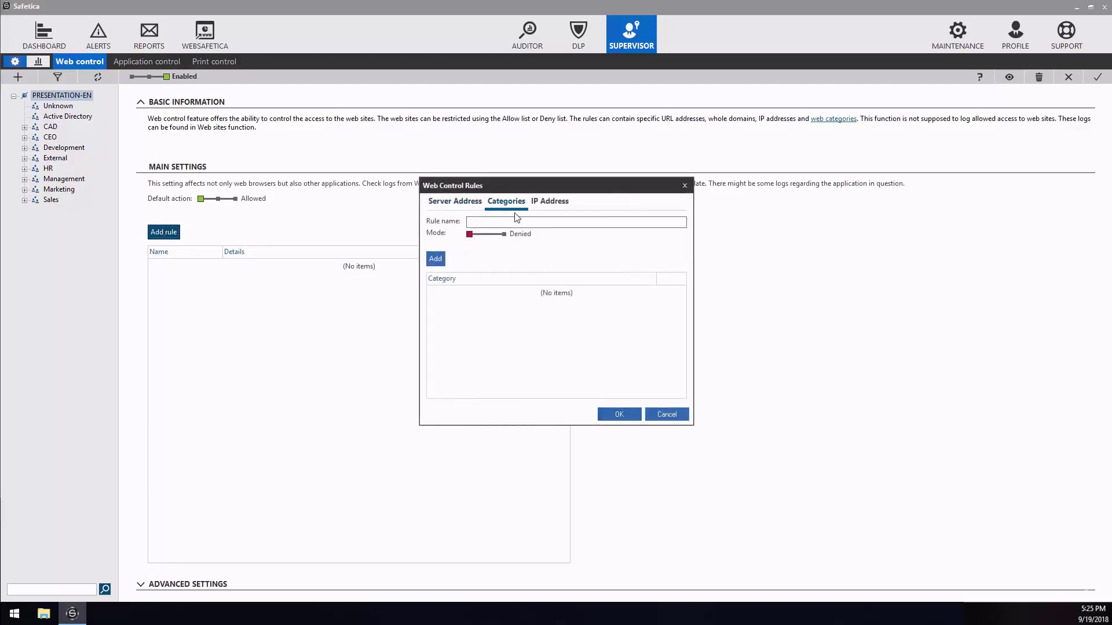
left_click(513, 223)
type("Dan")
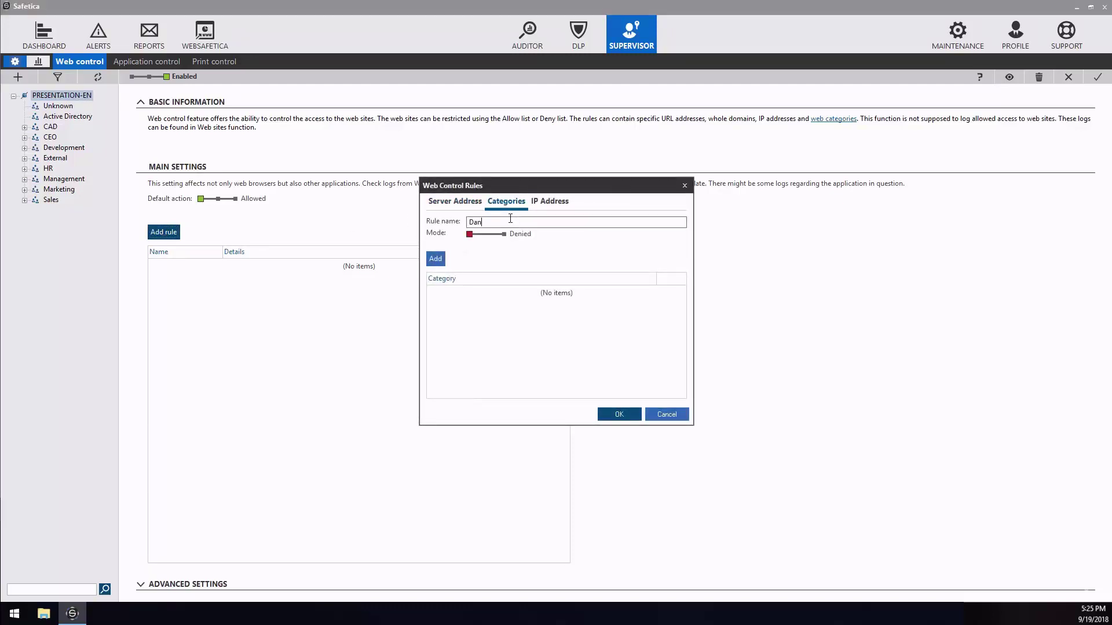
type("gerous website categories")
left_click(436, 259)
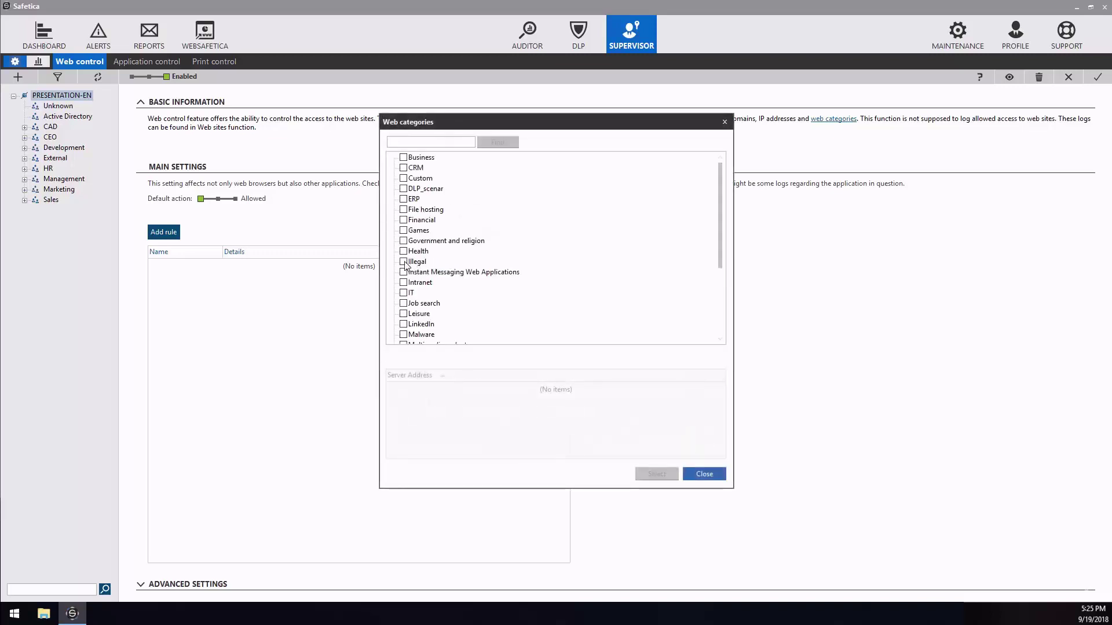
left_click(404, 263)
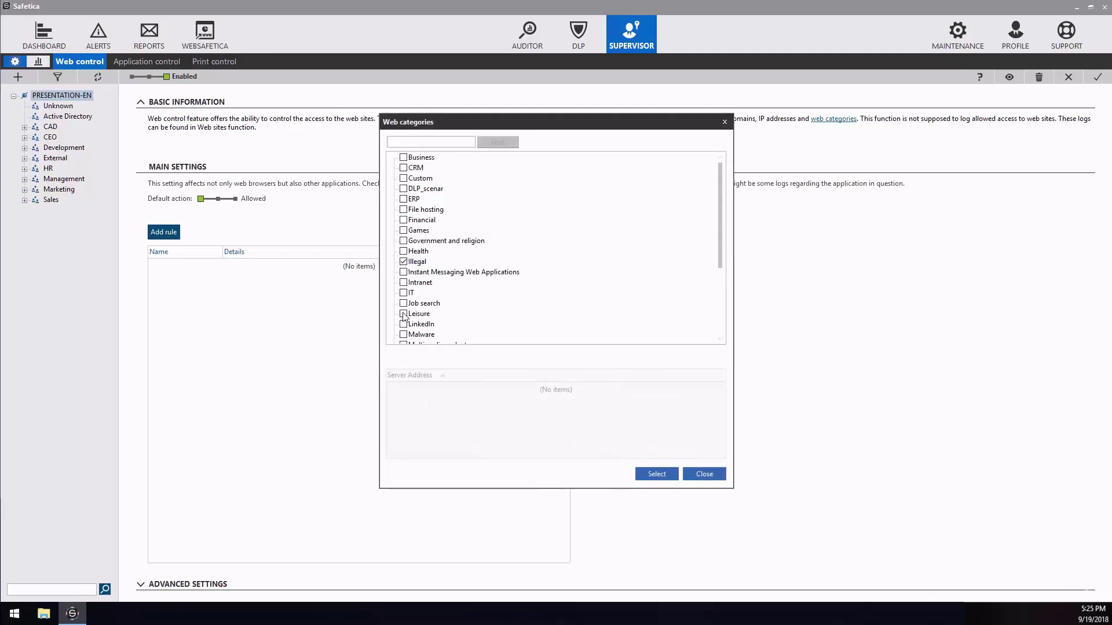
left_click(404, 335)
scroll(452, 255, "down", 3)
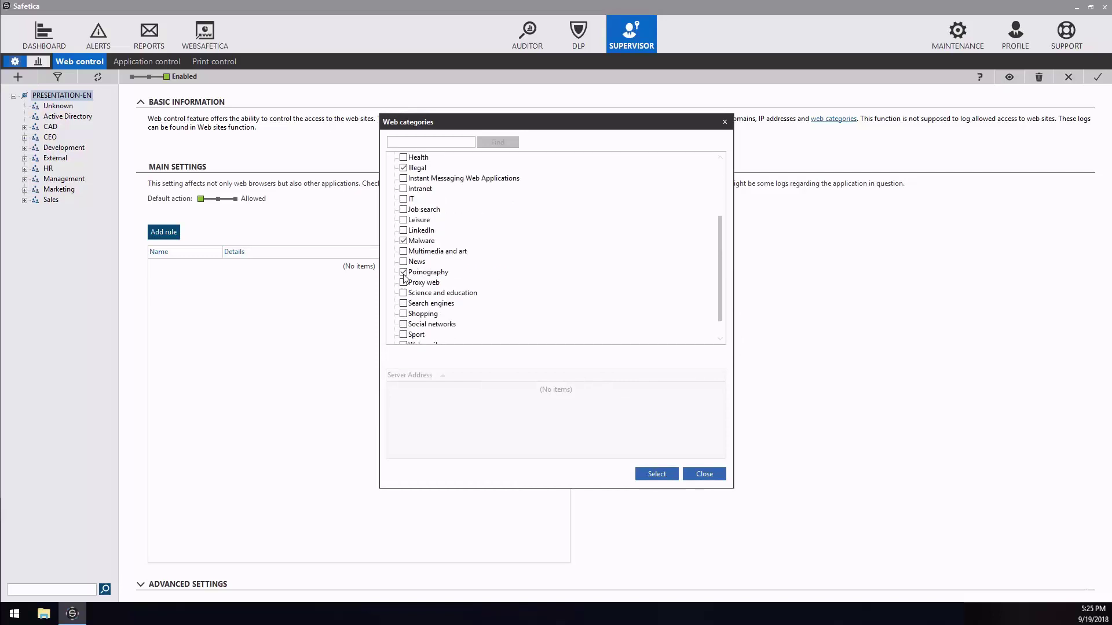
left_click(404, 283)
left_click(657, 475)
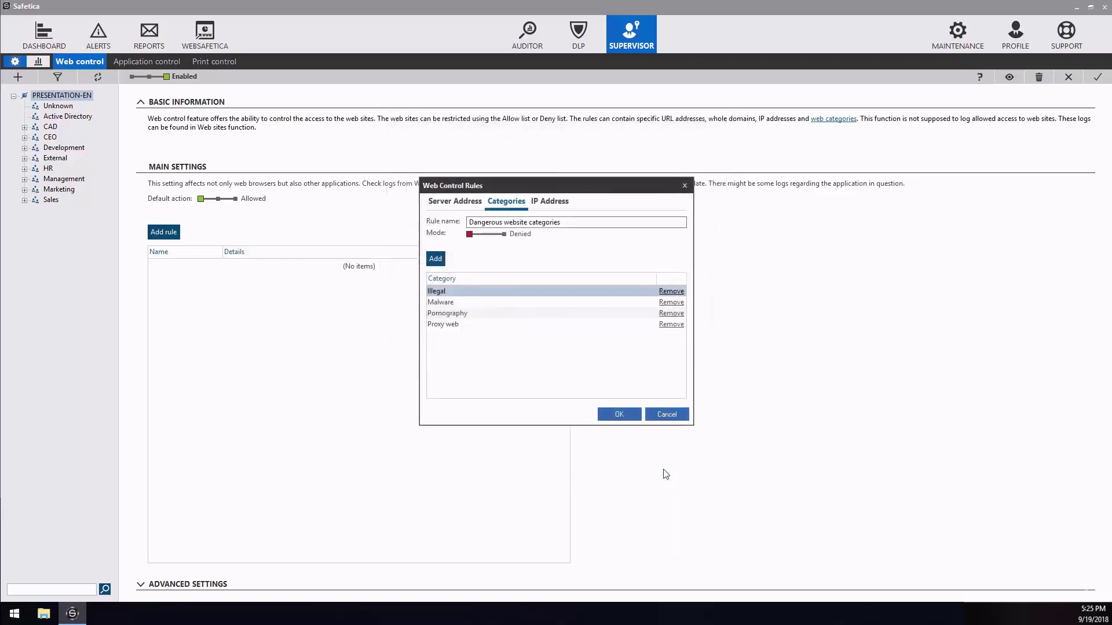
left_click(634, 417)
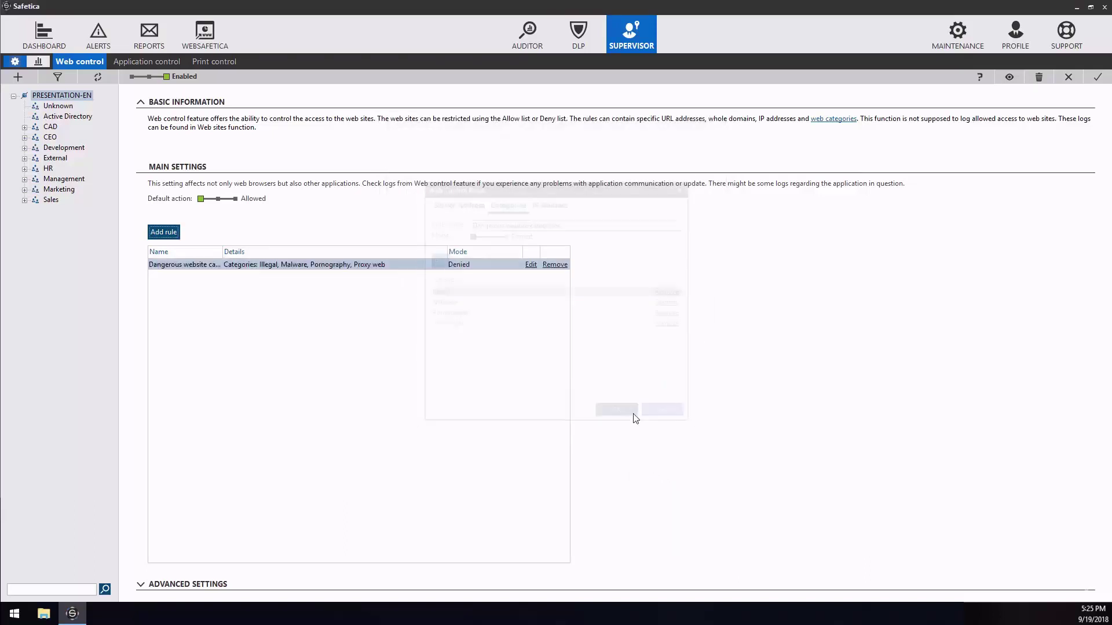
left_click(197, 585)
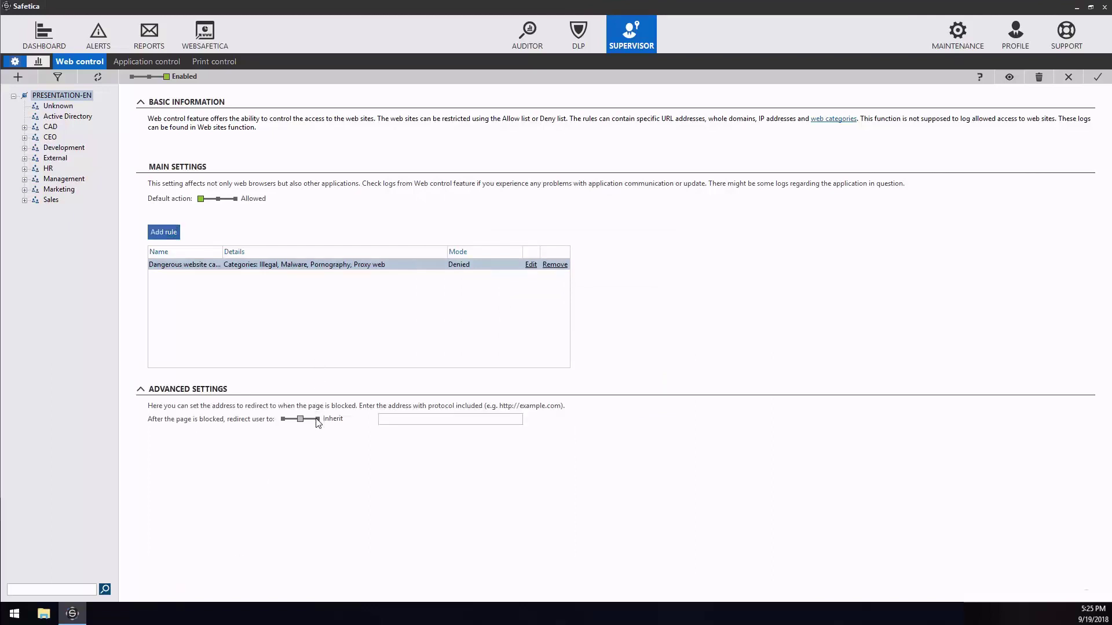
left_click(317, 419)
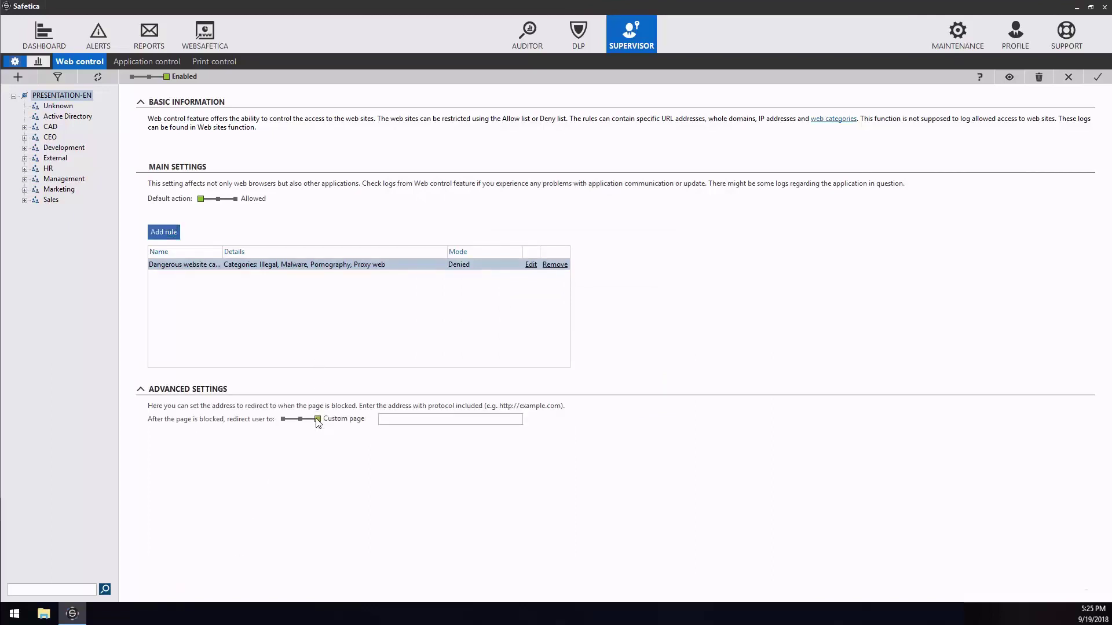
left_click(433, 416)
type("www.companywebsi")
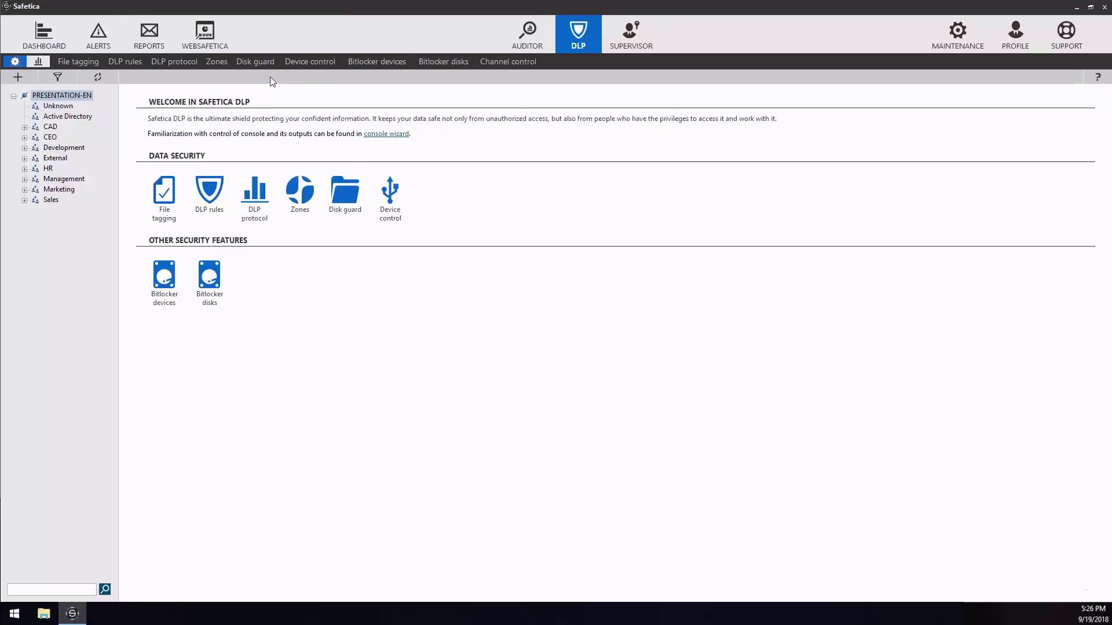
- Enable Disk guard: deny OneDrive Personal, Dropbox, Box Sync; allow OneDrive Business, SharePoint; Google Drive read-only; save
left_click(259, 60)
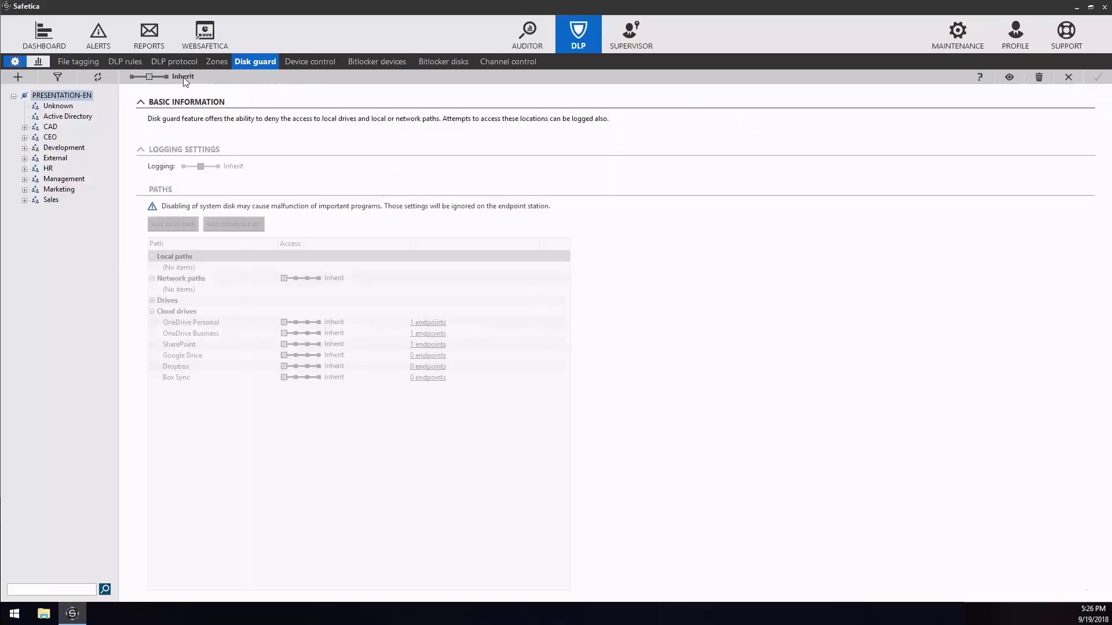
left_click(166, 77)
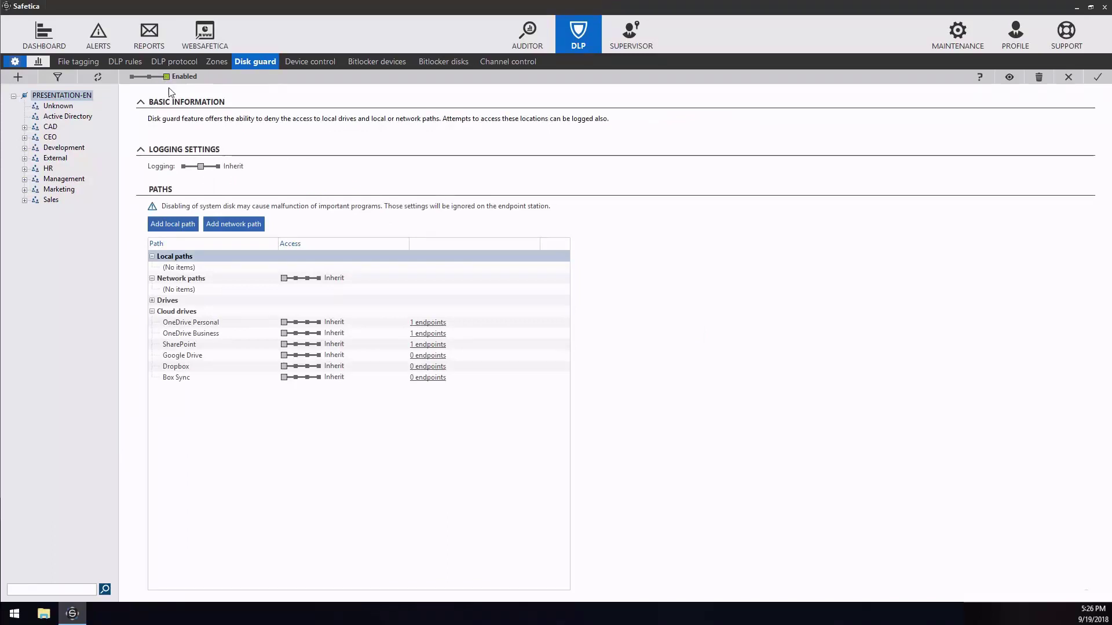
left_click(296, 323)
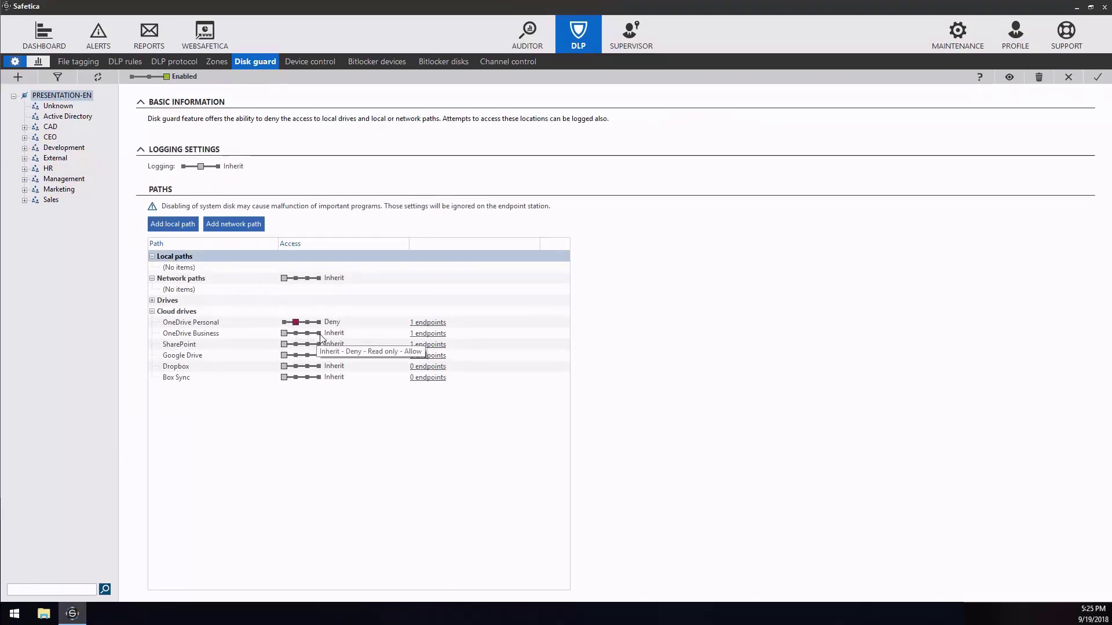
left_click(318, 334)
left_click(319, 344)
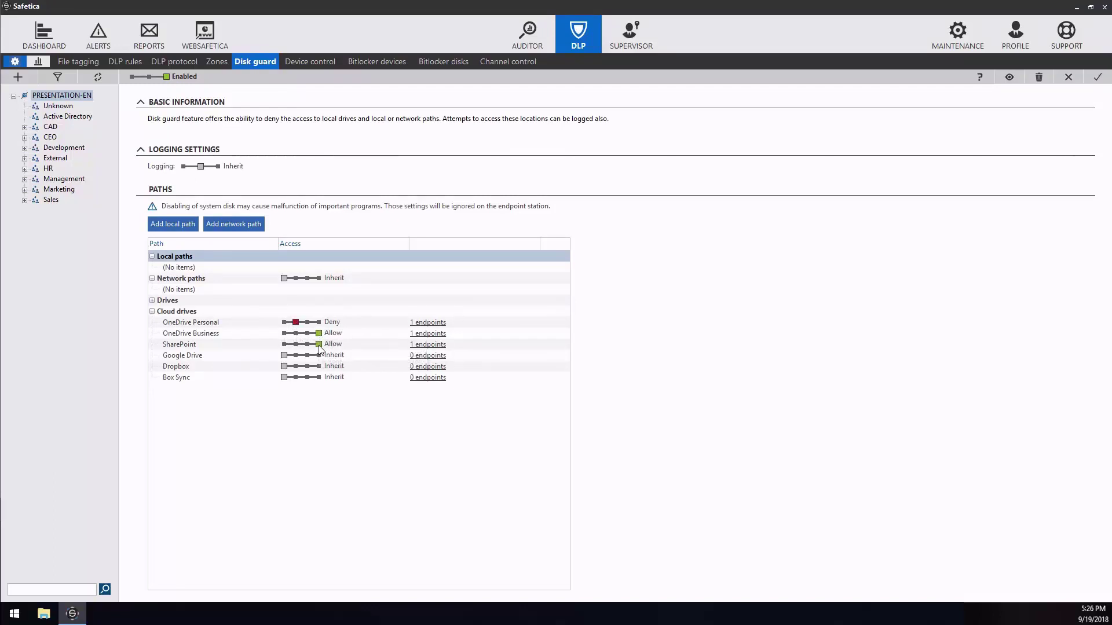
left_click(307, 356)
left_click(296, 366)
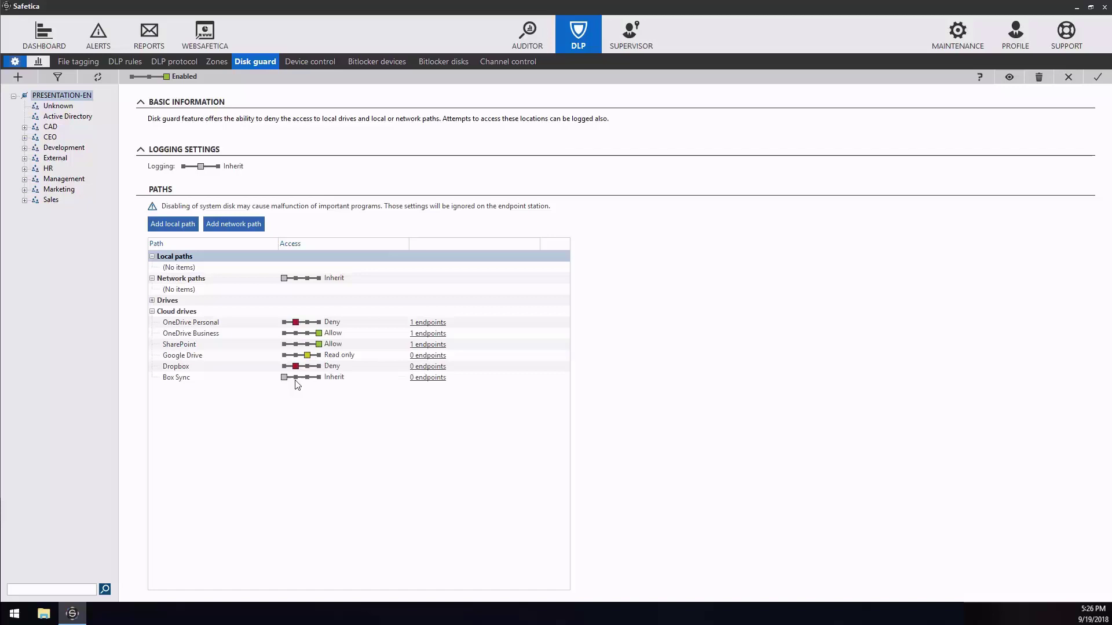
left_click(295, 377)
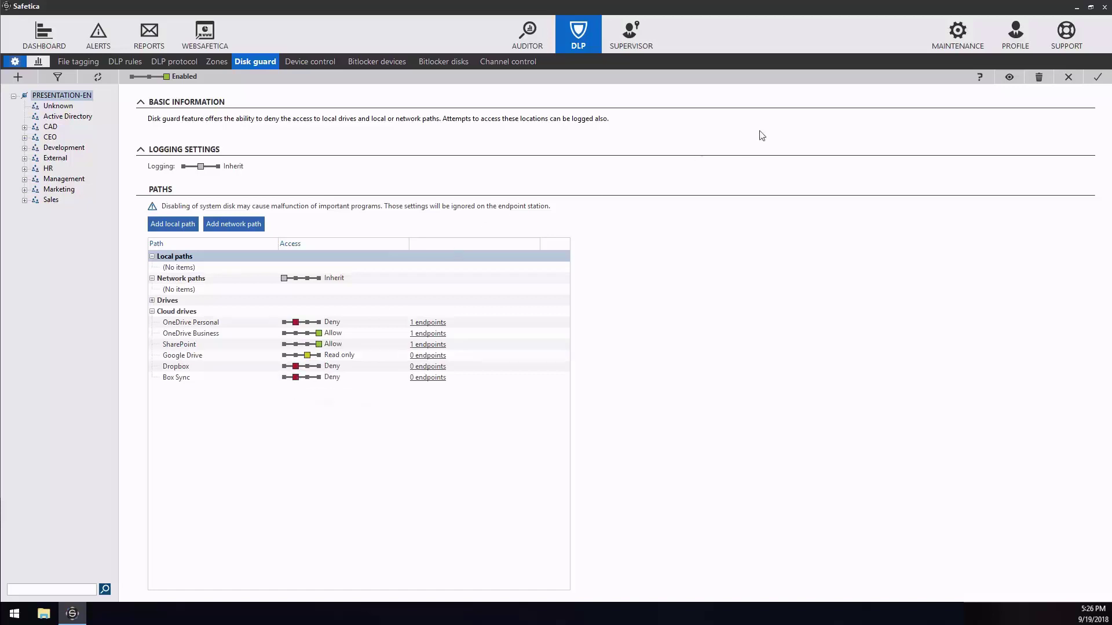
left_click(1098, 79)
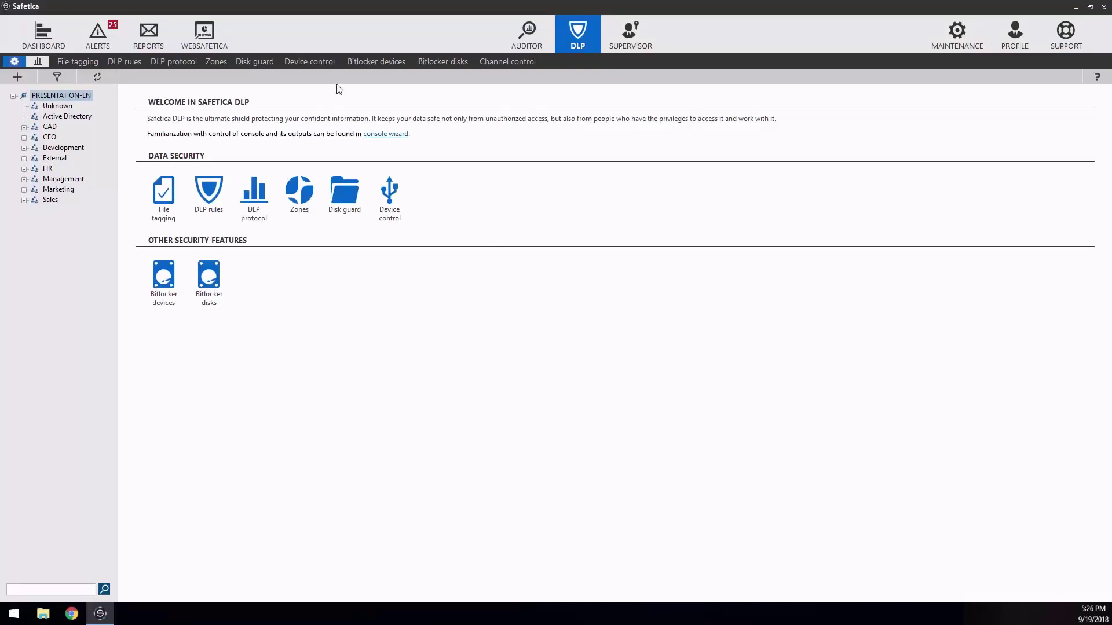
- Enable device control for the PRESENTATION-EN company and review the Company Trusted Zone USB devices
left_click(319, 68)
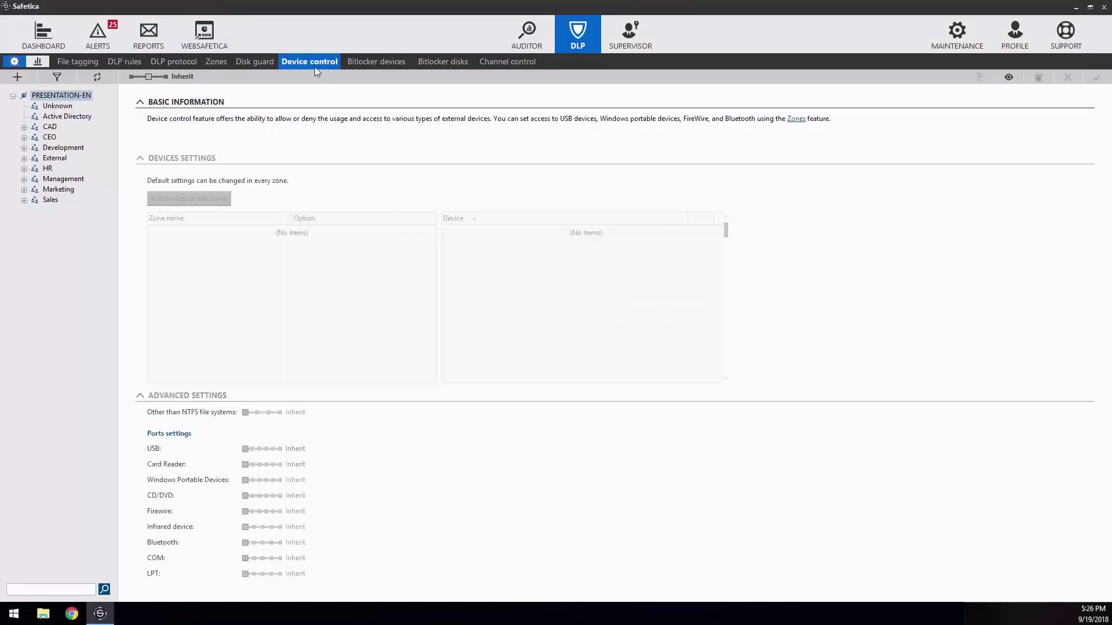
left_click(62, 97)
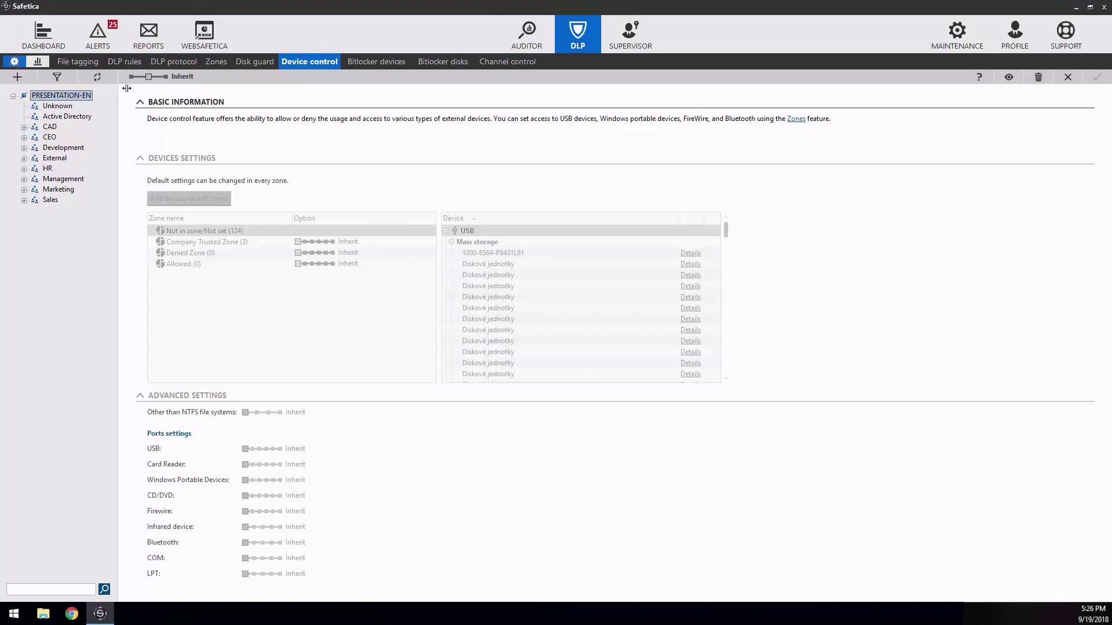
left_click(165, 77)
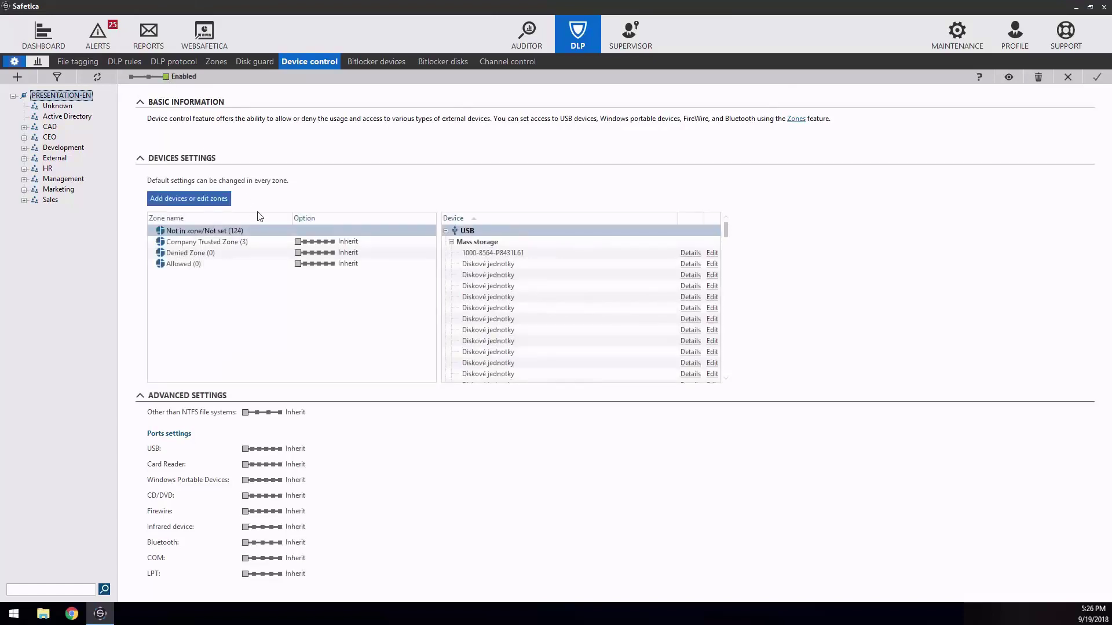
left_click(276, 241)
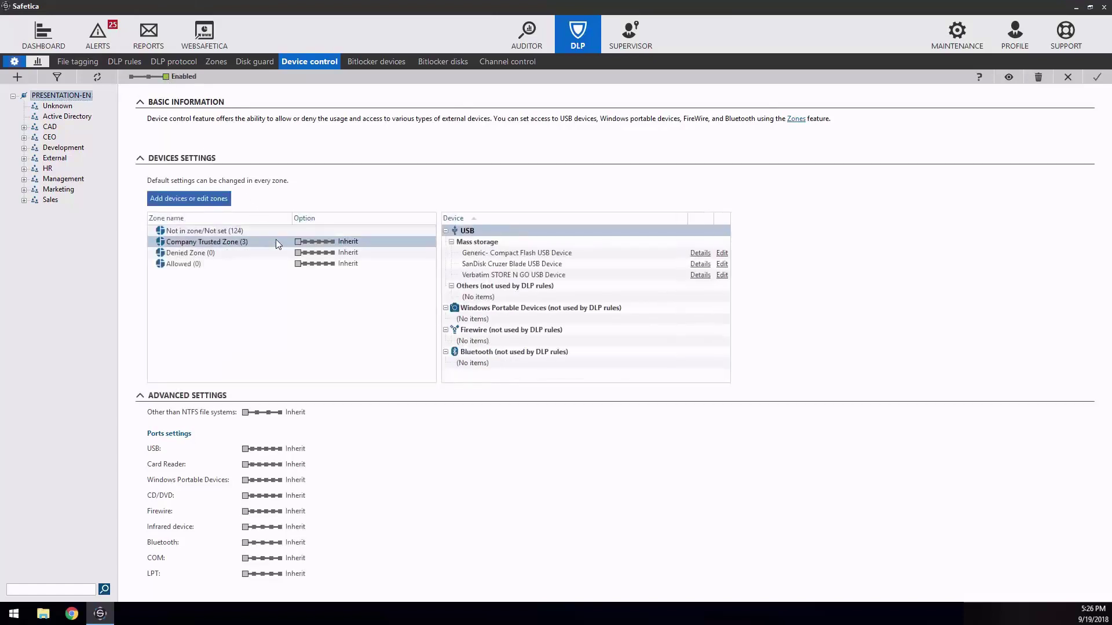
left_click(472, 253)
left_click(479, 265)
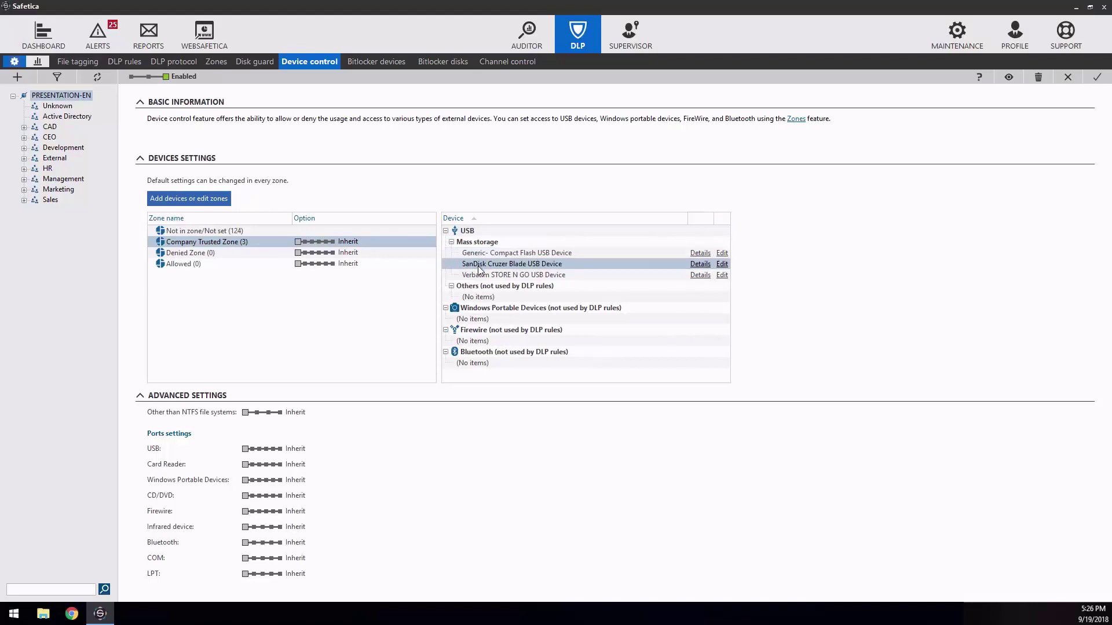
left_click(480, 276)
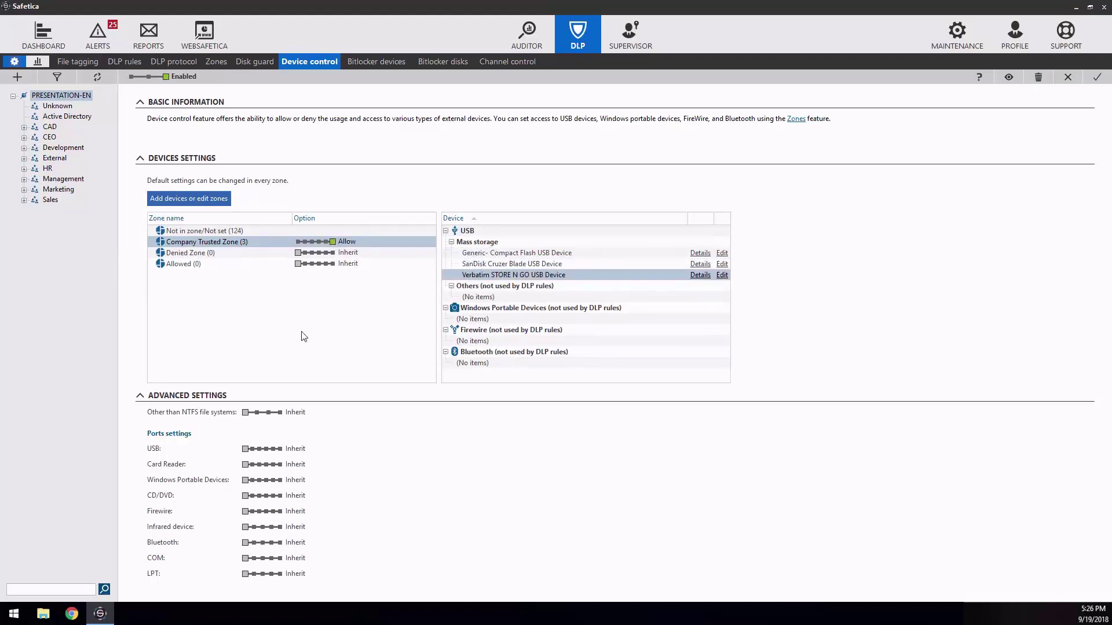
- Make USB, card readers, portable devices and CD/DVD read-only, deny Firewire, infrared, Bluetooth, COM, LPT, and save
left_click(260, 449)
left_click(259, 465)
left_click(260, 481)
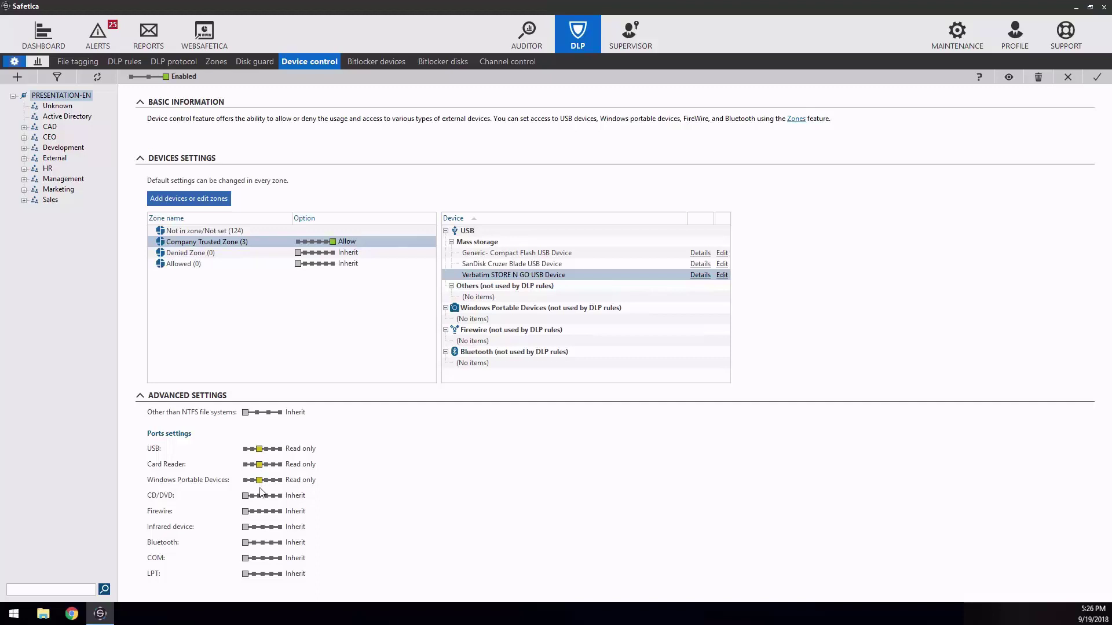
left_click(260, 496)
left_click(253, 513)
left_click(254, 527)
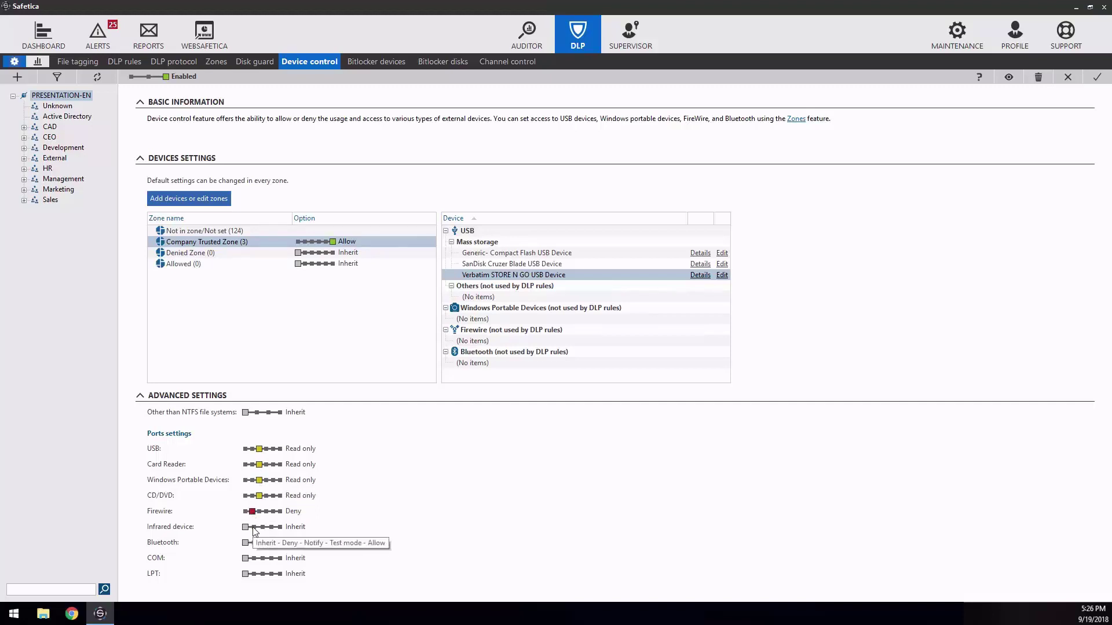
left_click(253, 542)
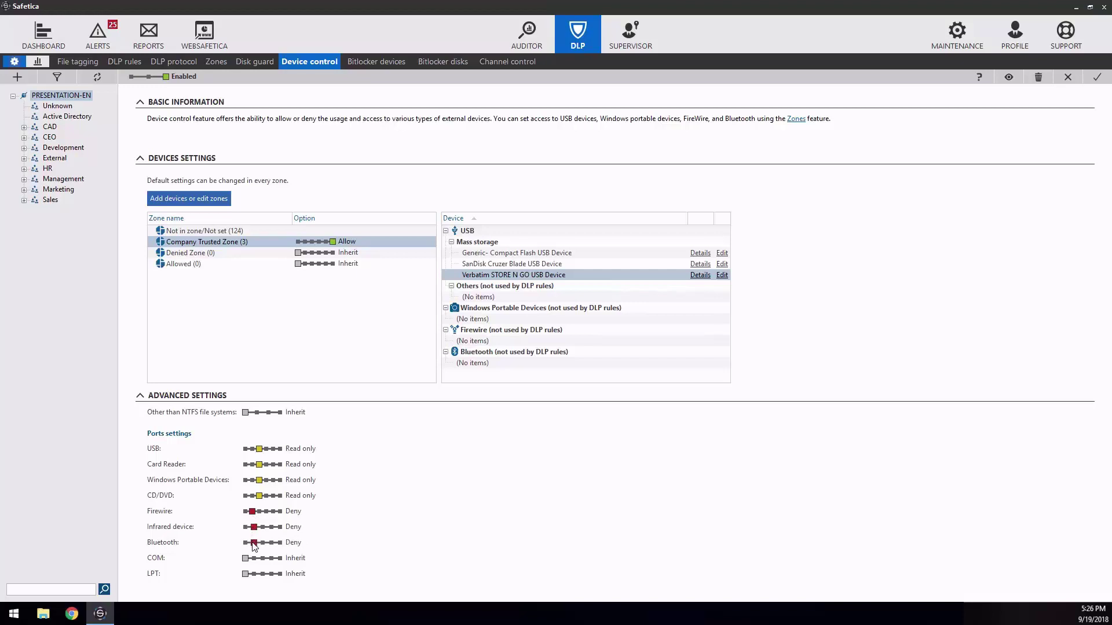
left_click(254, 559)
left_click(253, 574)
left_click(1098, 79)
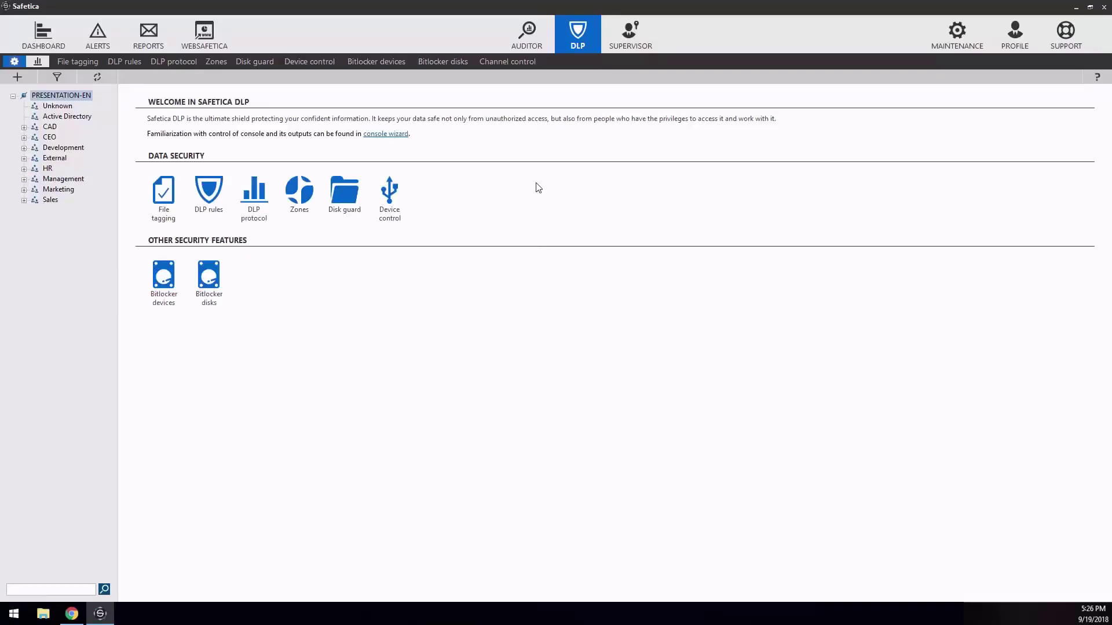
- Switch channel control to Enabled company-wide and review its e-mail, upload, messaging and device sections
left_click(510, 61)
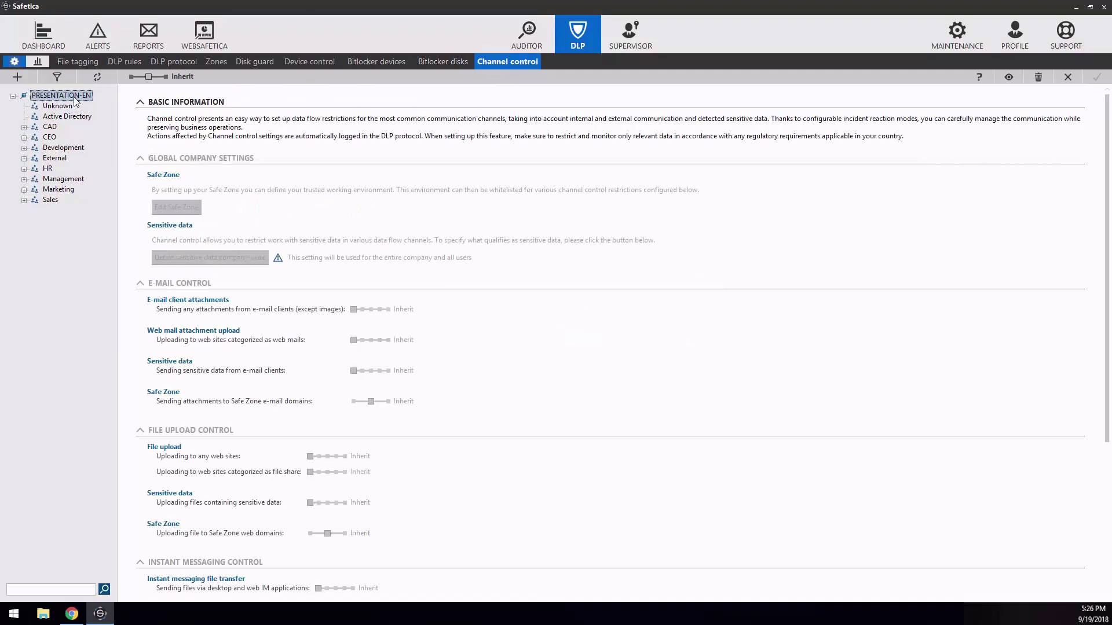
left_click(167, 76)
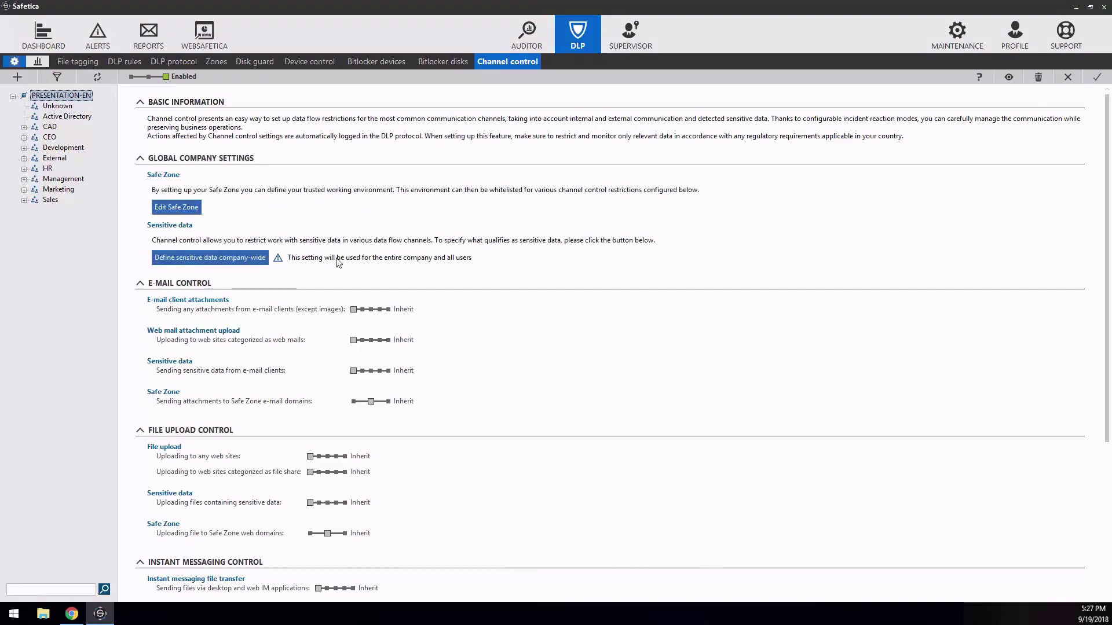
scroll(354, 287, "down", 3)
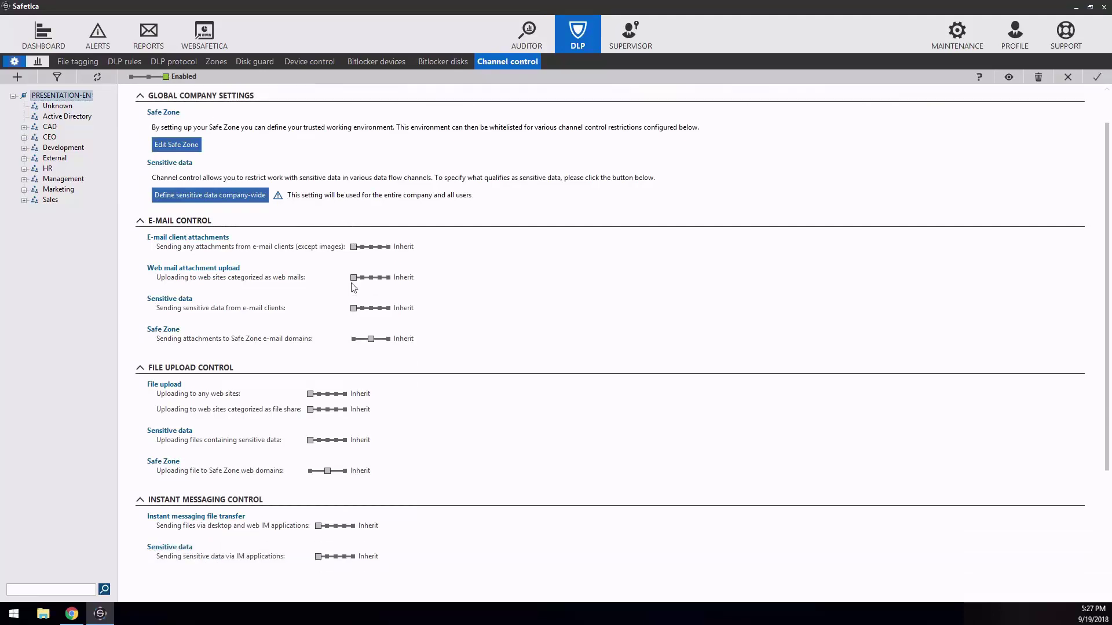
scroll(353, 289, "down", 1)
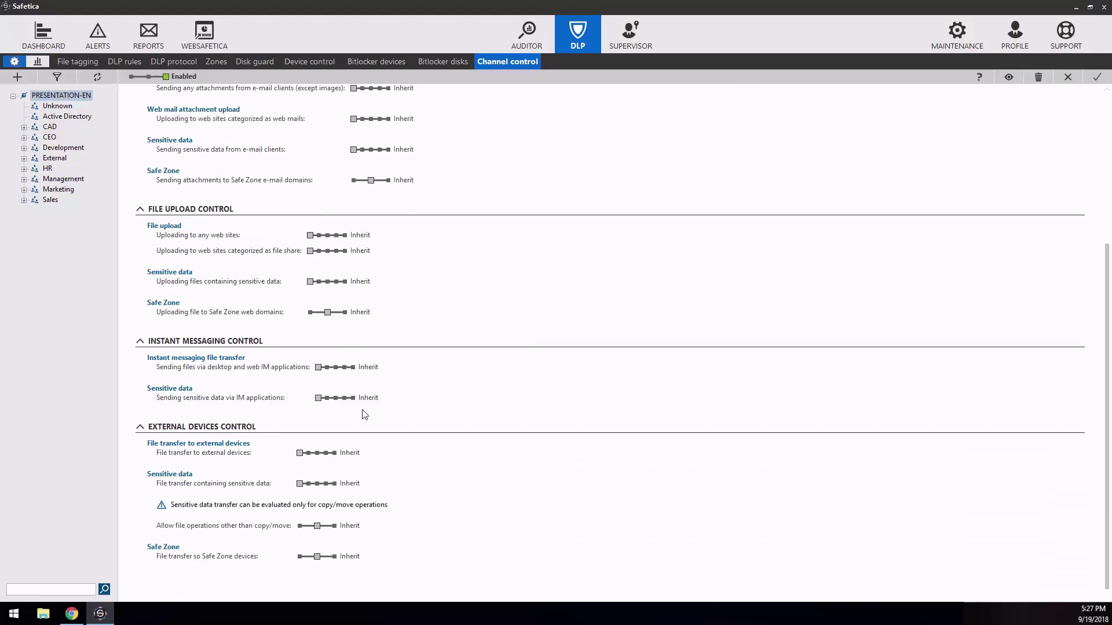
scroll(366, 408, "up", 2)
scroll(365, 409, "up", 2)
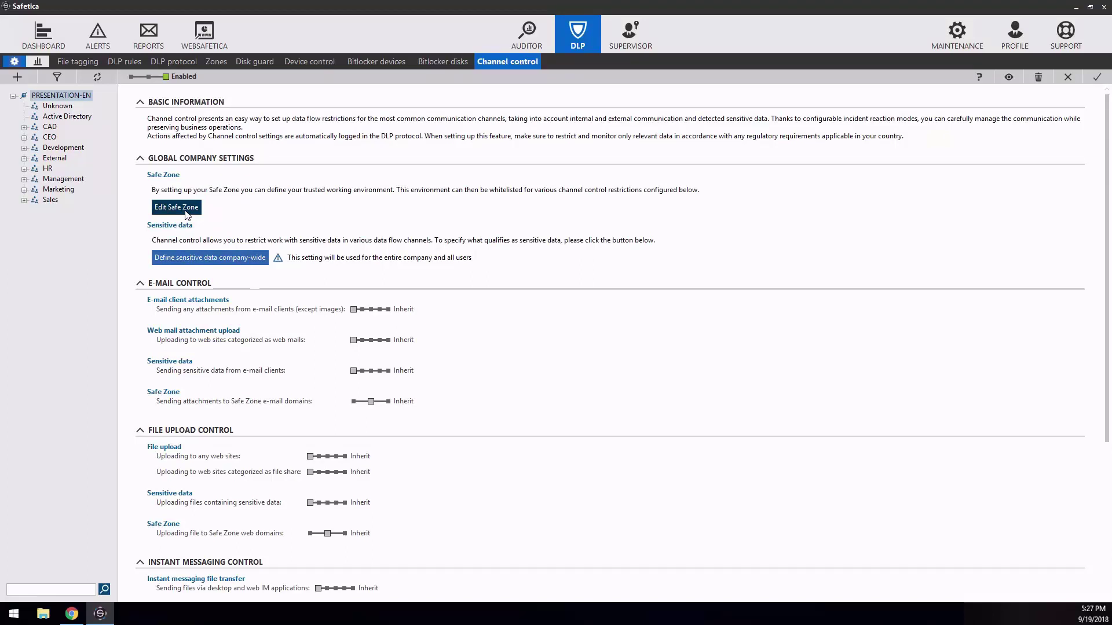
- Add the web address secureduploadserver.com to the Allowed (Safe Zone) and return to Channel control
left_click(186, 213)
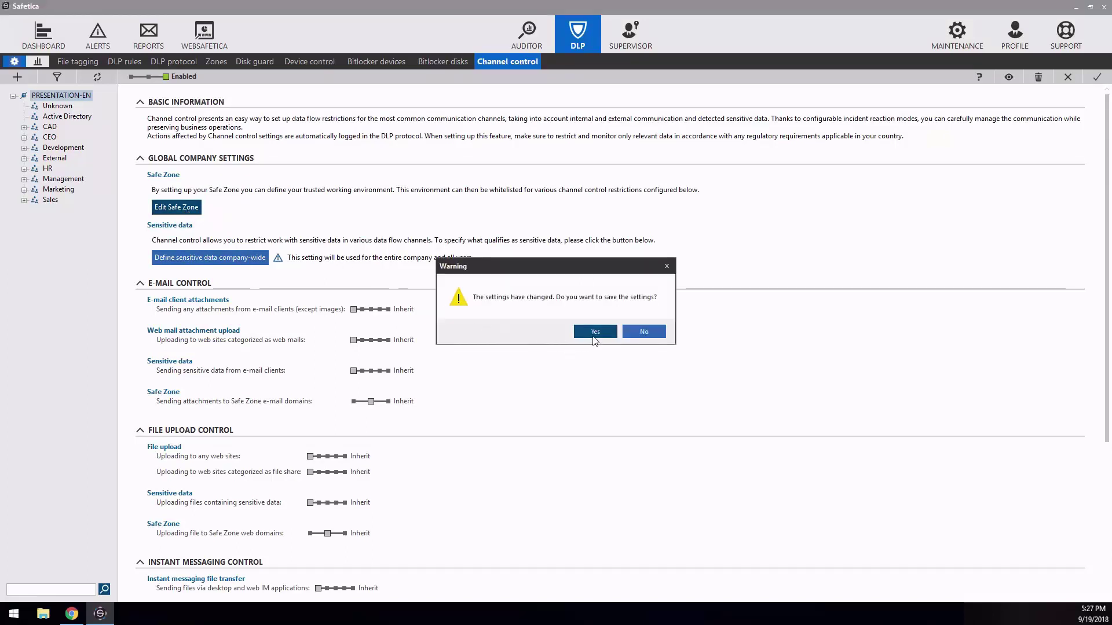
left_click(593, 335)
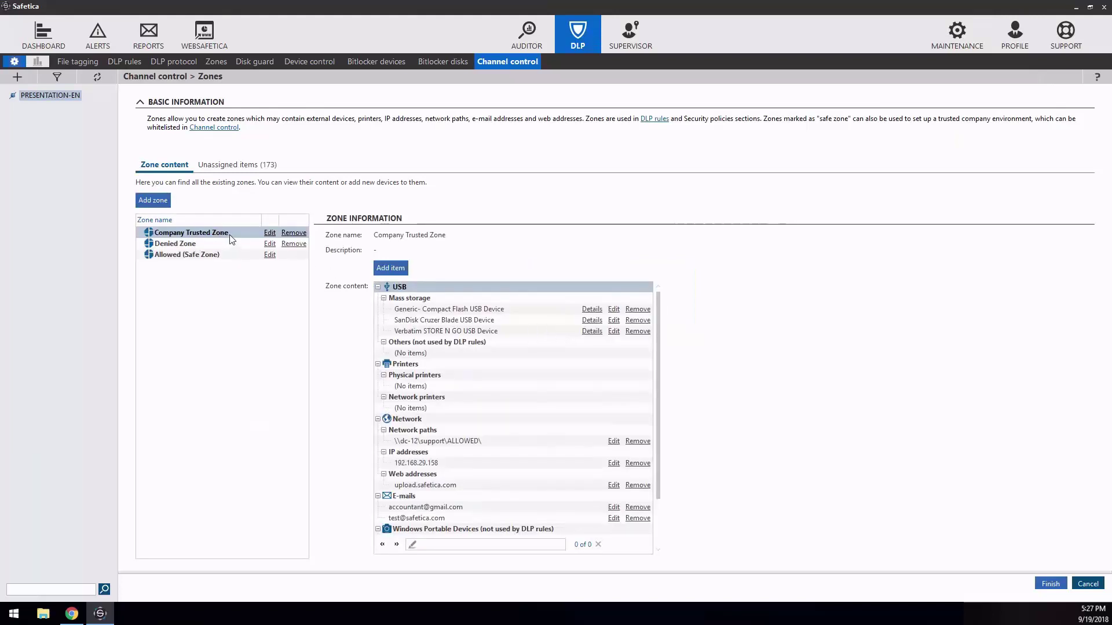
left_click(224, 255)
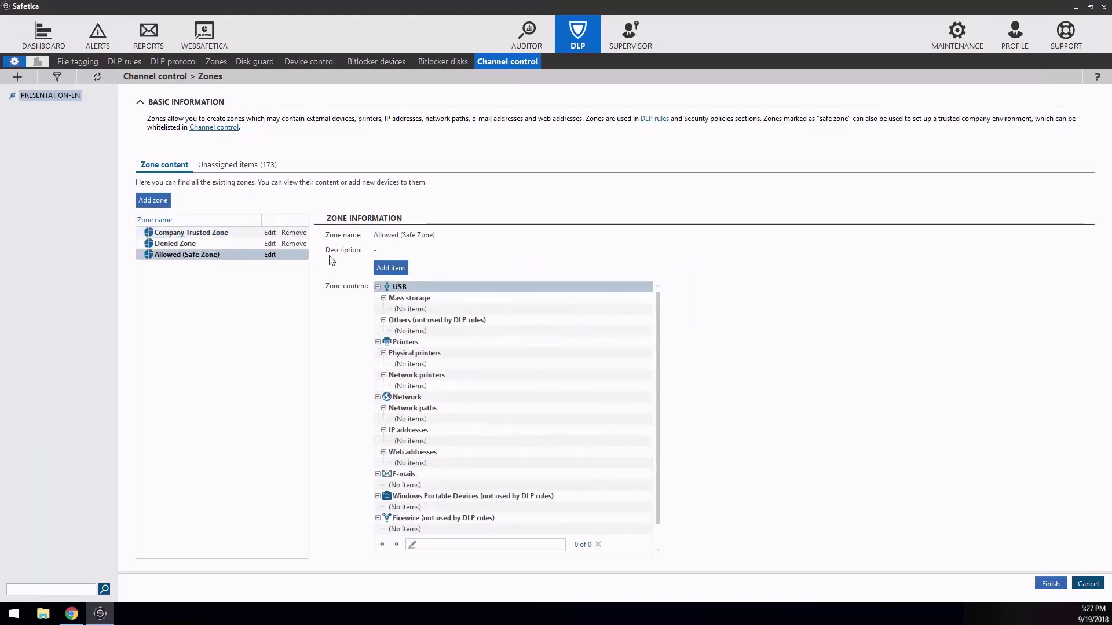
left_click(390, 268)
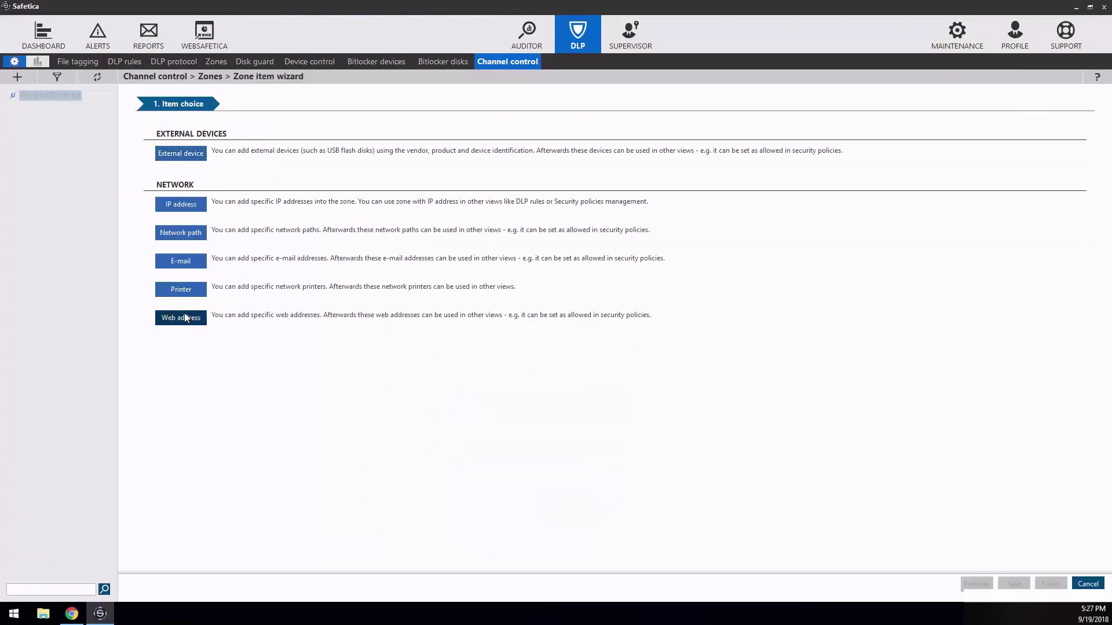
left_click(184, 318)
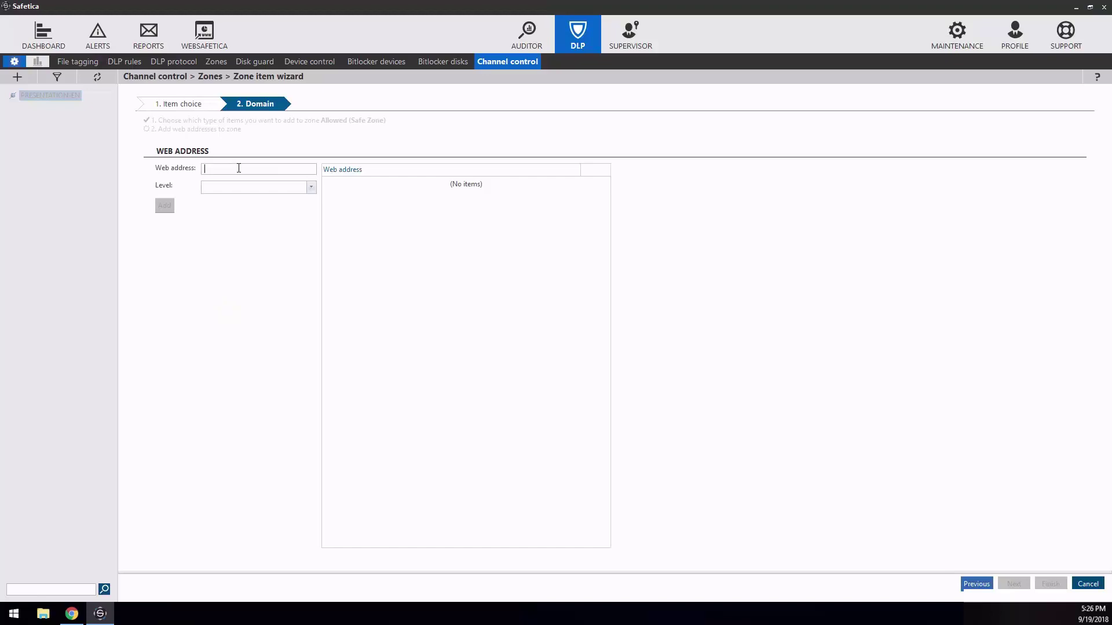
type("secureduploadserver.com")
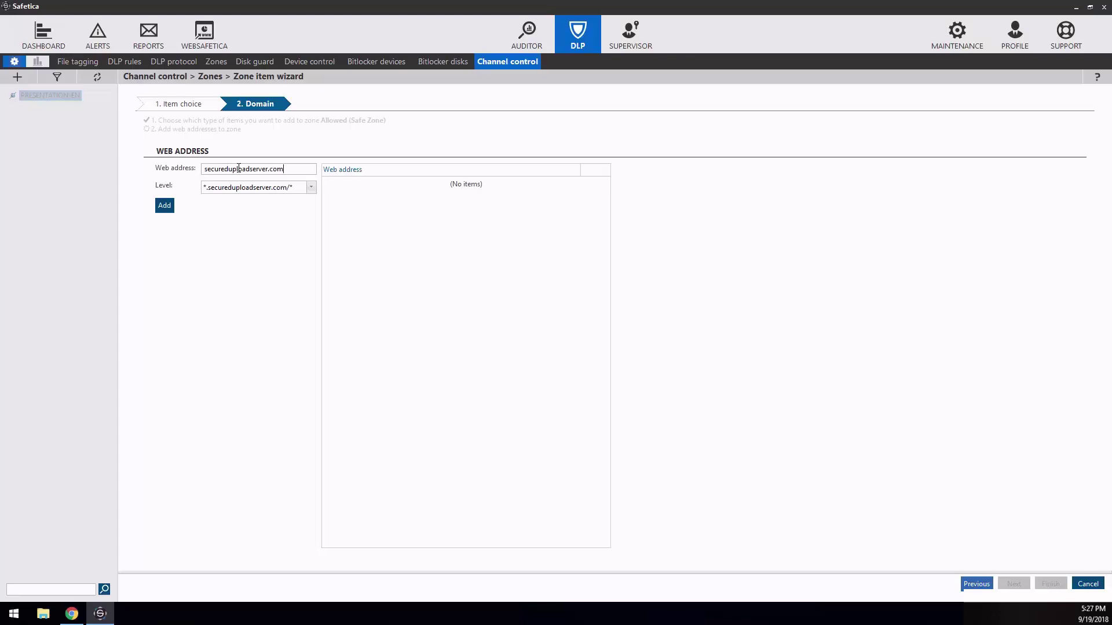
left_click(164, 207)
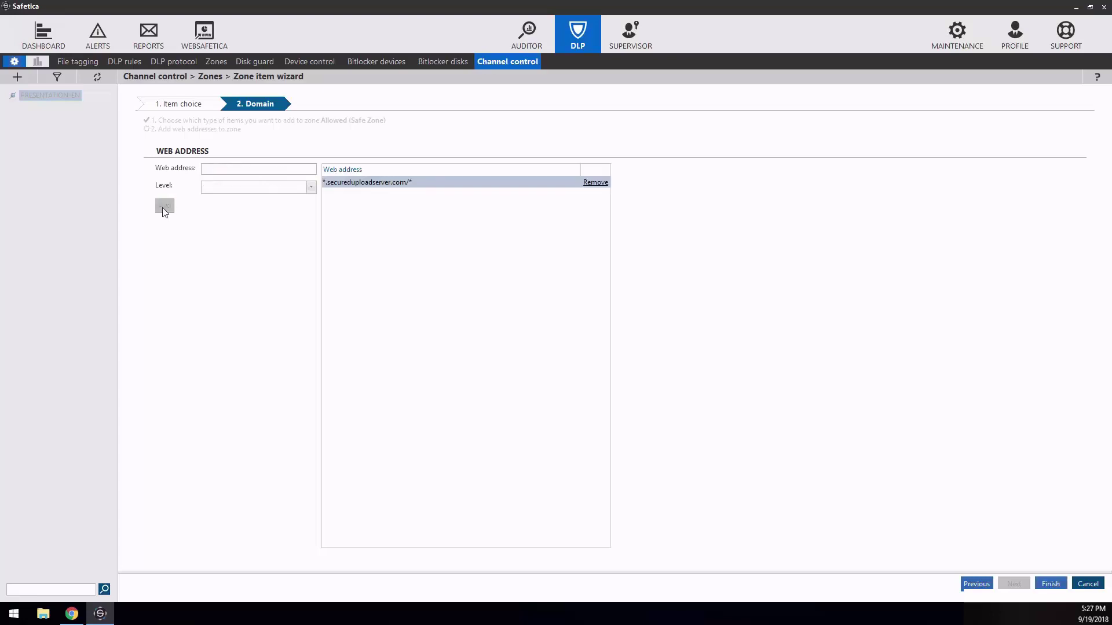
left_click(1057, 584)
left_click(1050, 584)
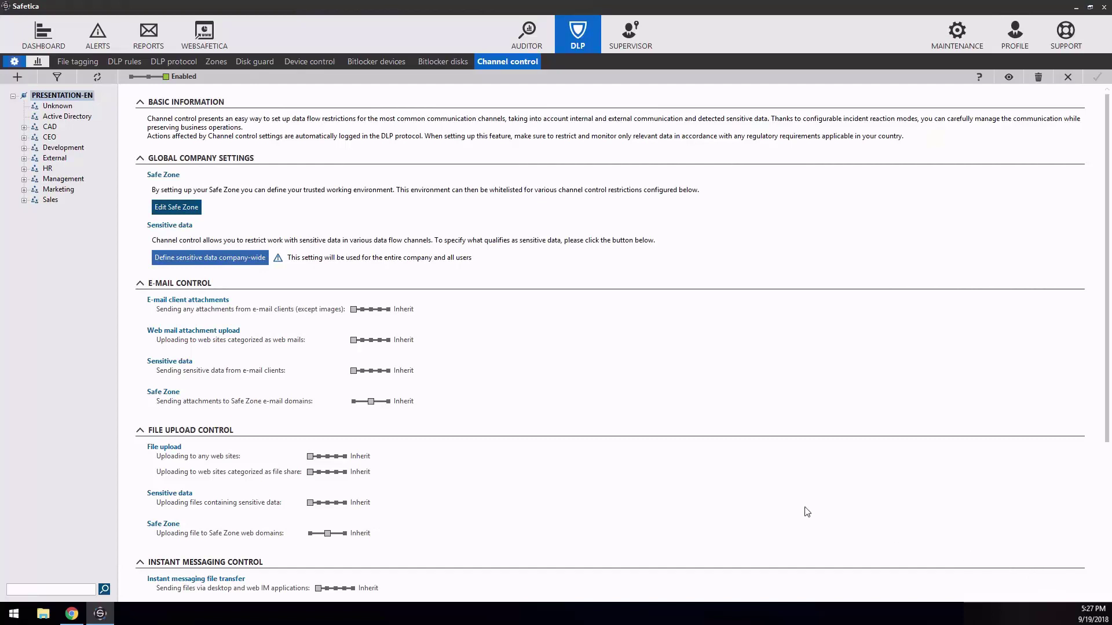
- Turn on PESEL and US social security number detection and add the keyword sensitive_keyword
left_click(231, 262)
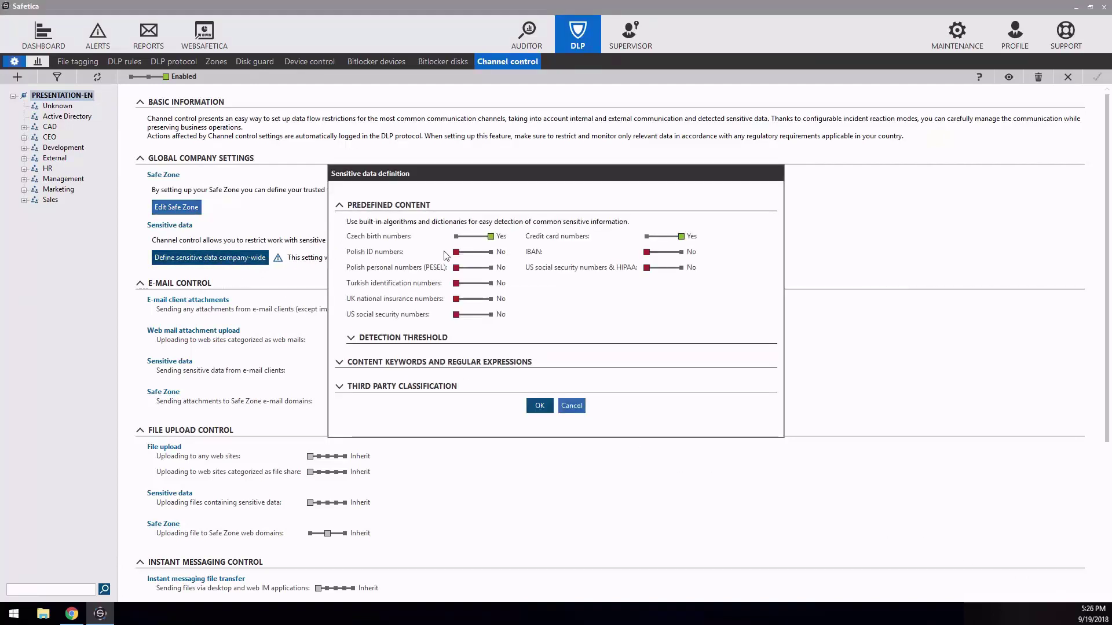
left_click(491, 268)
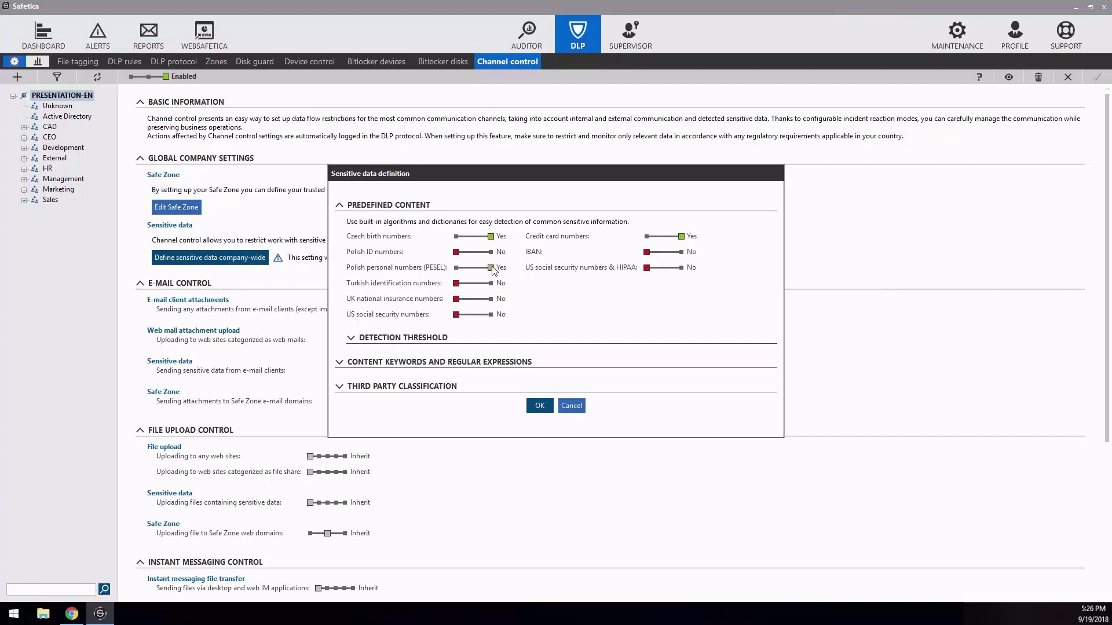
left_click(492, 314)
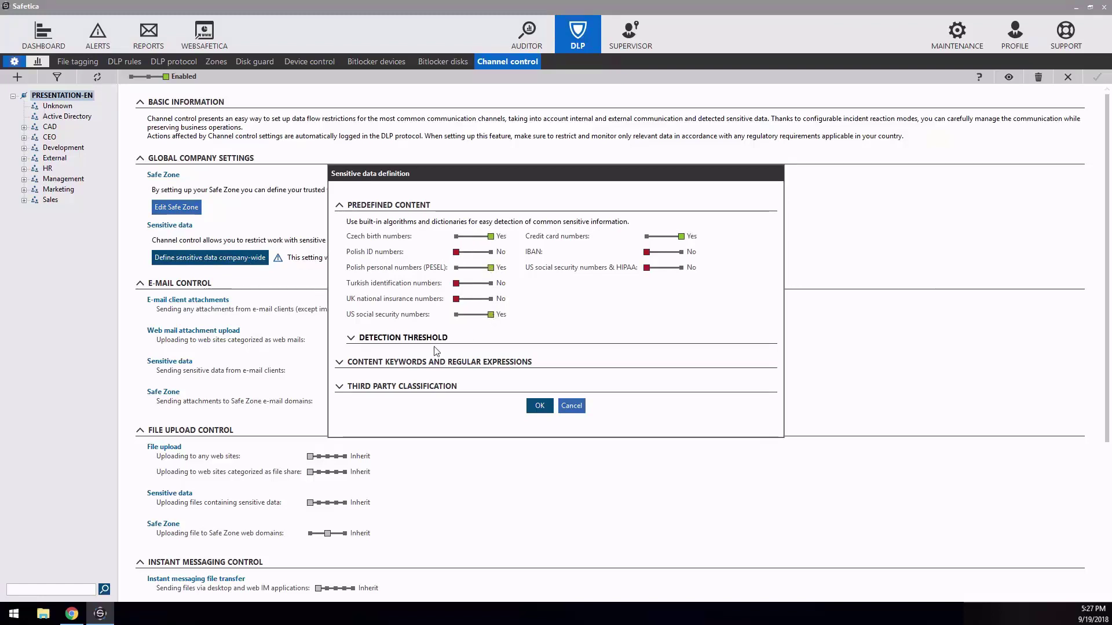
left_click(408, 362)
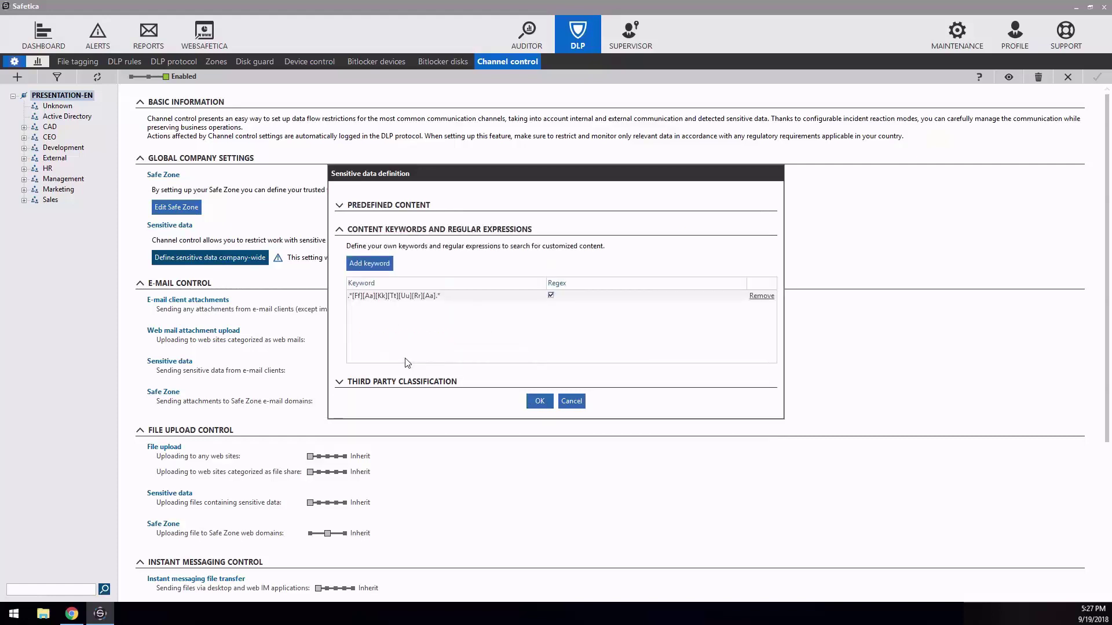
left_click(379, 266)
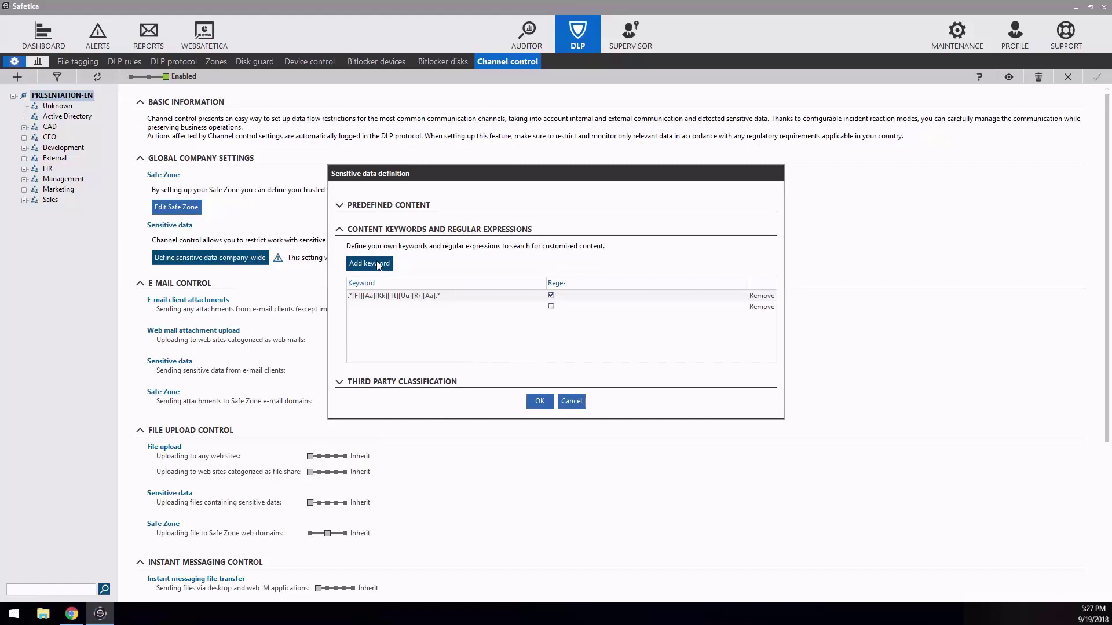
type("sensitive_keyword")
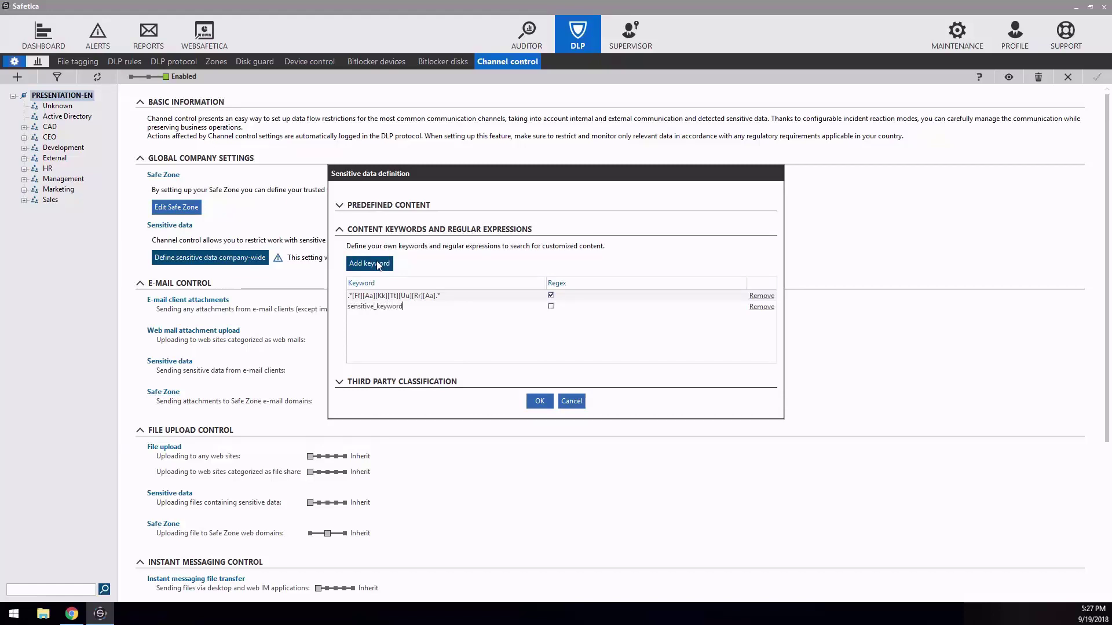
key("Return")
- Set the sensitive data detection threshold to 3 matches and save the definition
left_click(368, 205)
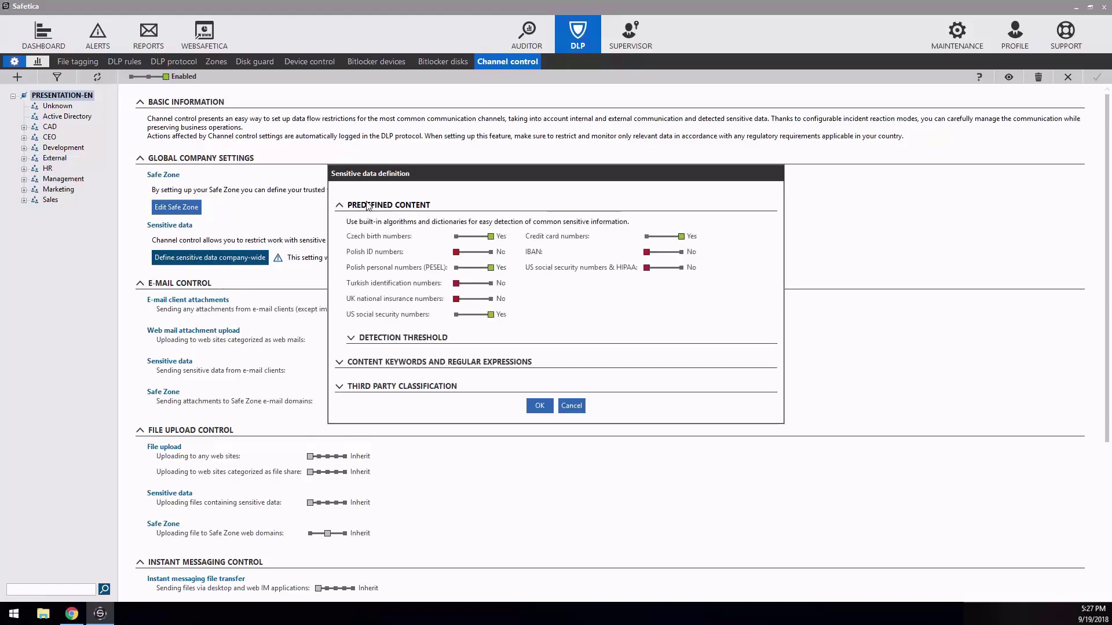
left_click(407, 338)
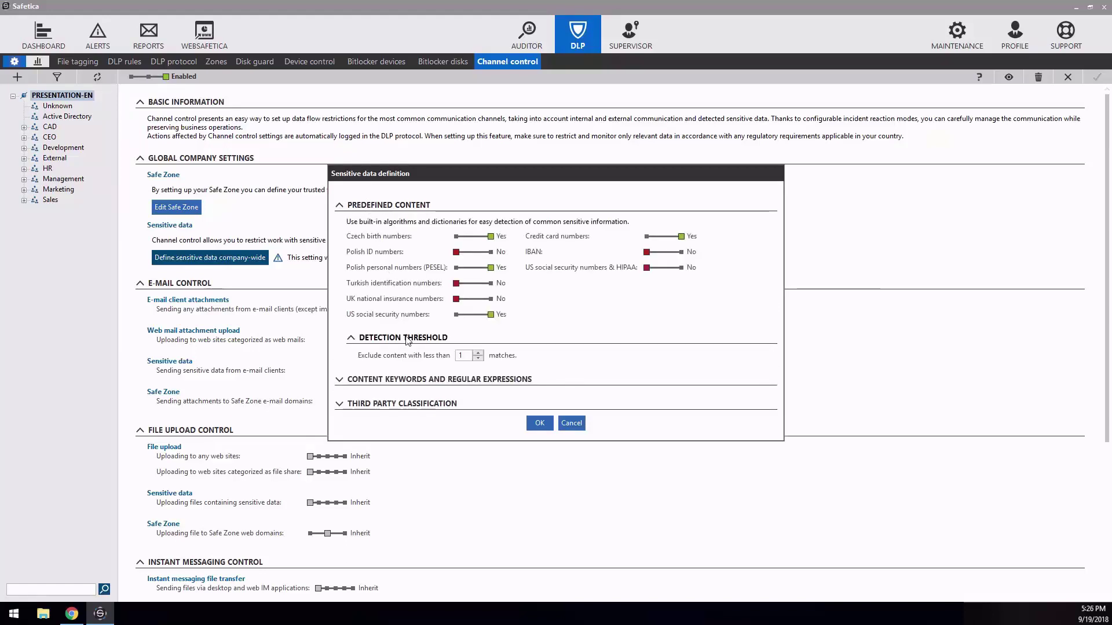
left_click(468, 357)
key("BackSpace")
type("3")
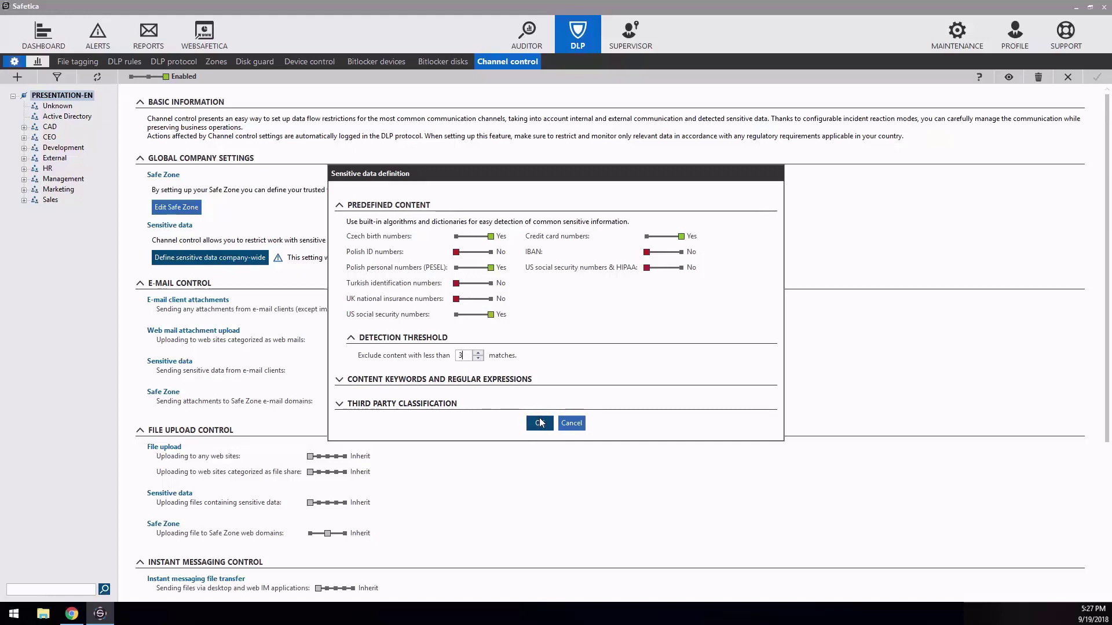
left_click(540, 423)
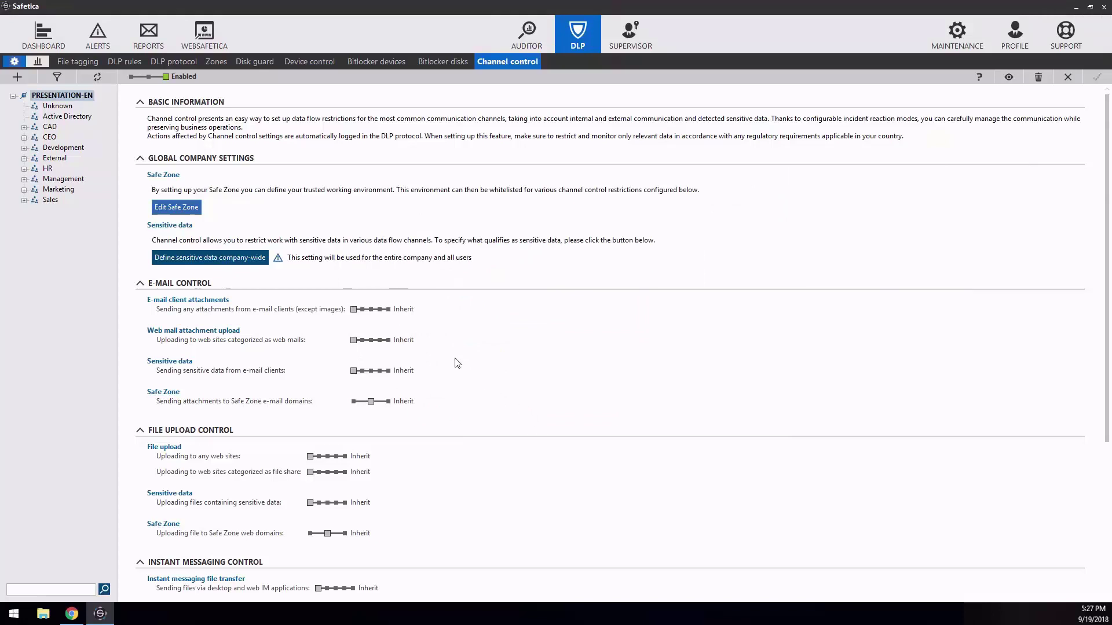
- Try the e-mail client attachments slider's modes and leave it on Inherit
left_click(366, 311)
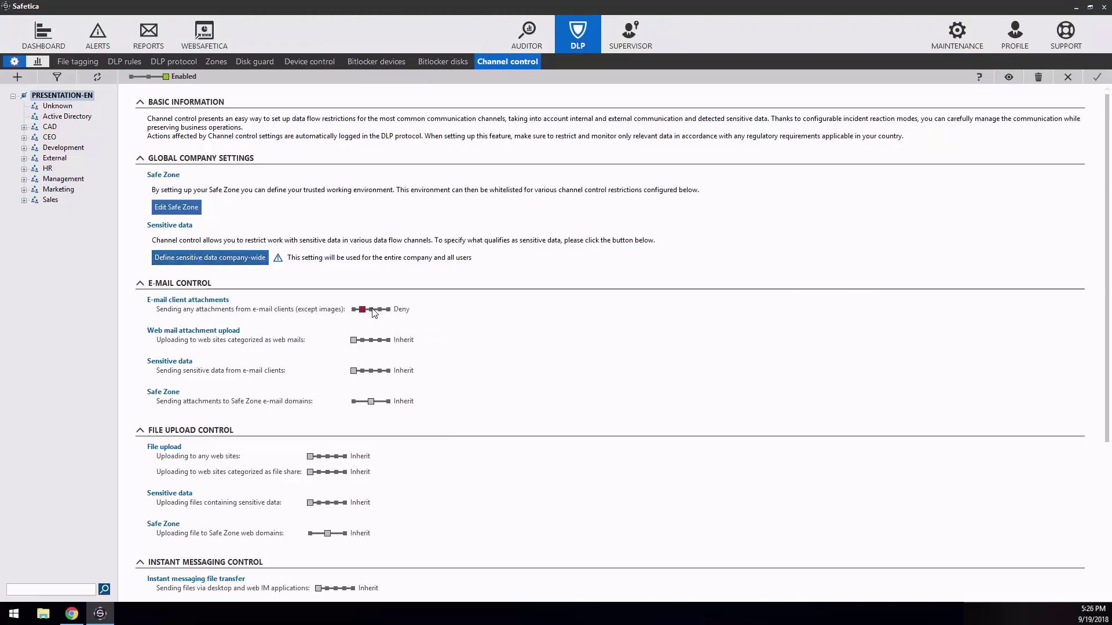
left_click(372, 311)
left_click(381, 311)
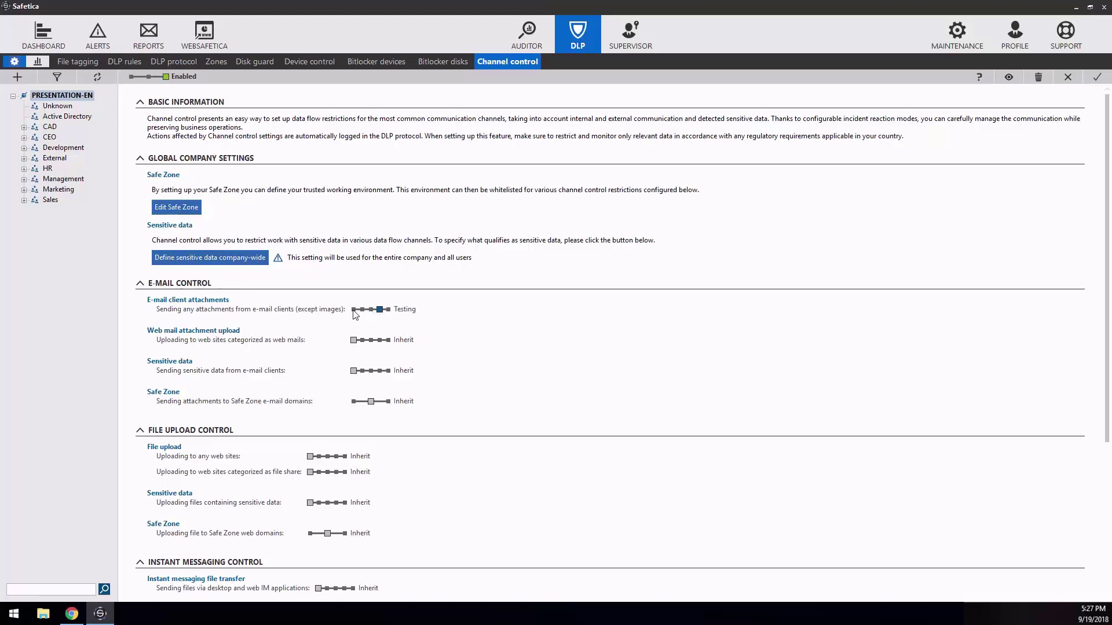
left_click(353, 310)
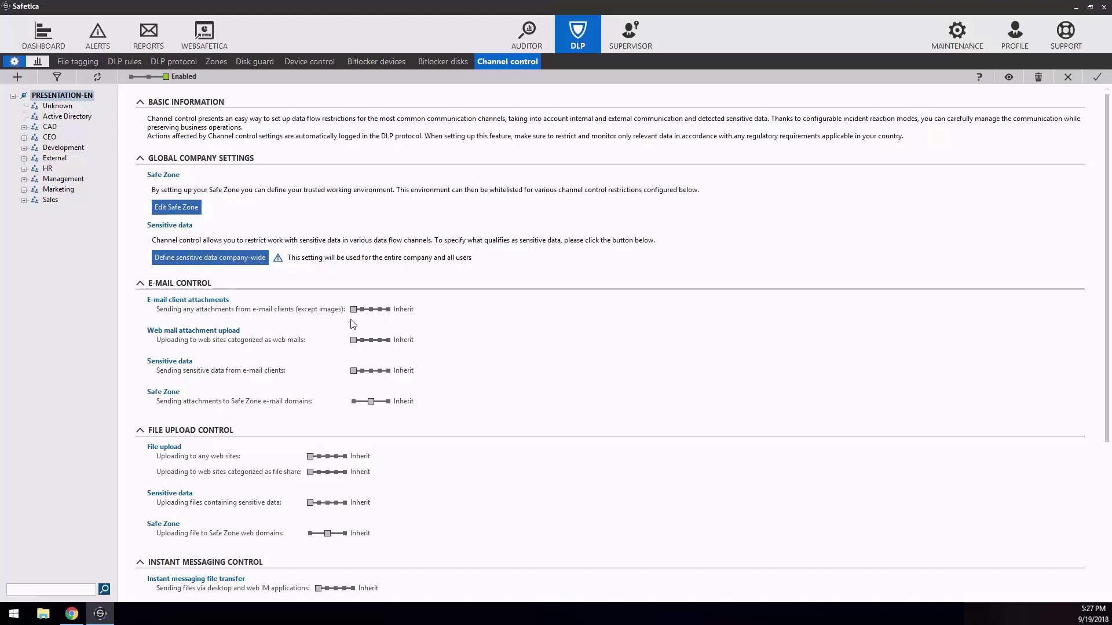
- Set e-mail sensitive data to Deny and Safe Zone e-mail domains to Always allow
left_click(363, 371)
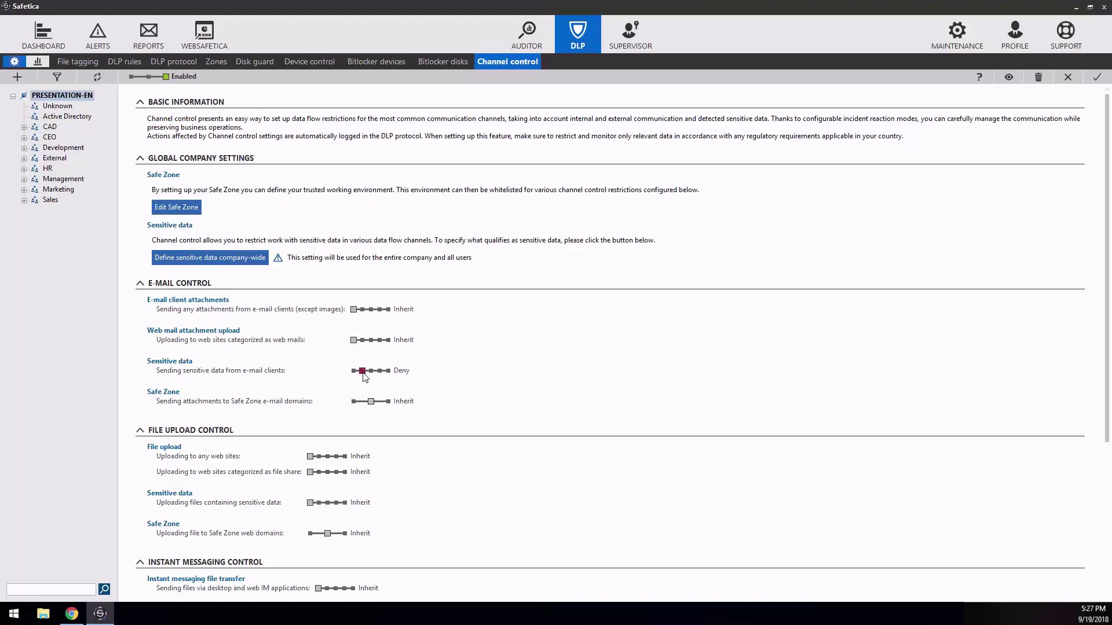
left_click(370, 372)
left_click(380, 372)
left_click(371, 371)
left_click(363, 371)
left_click(388, 402)
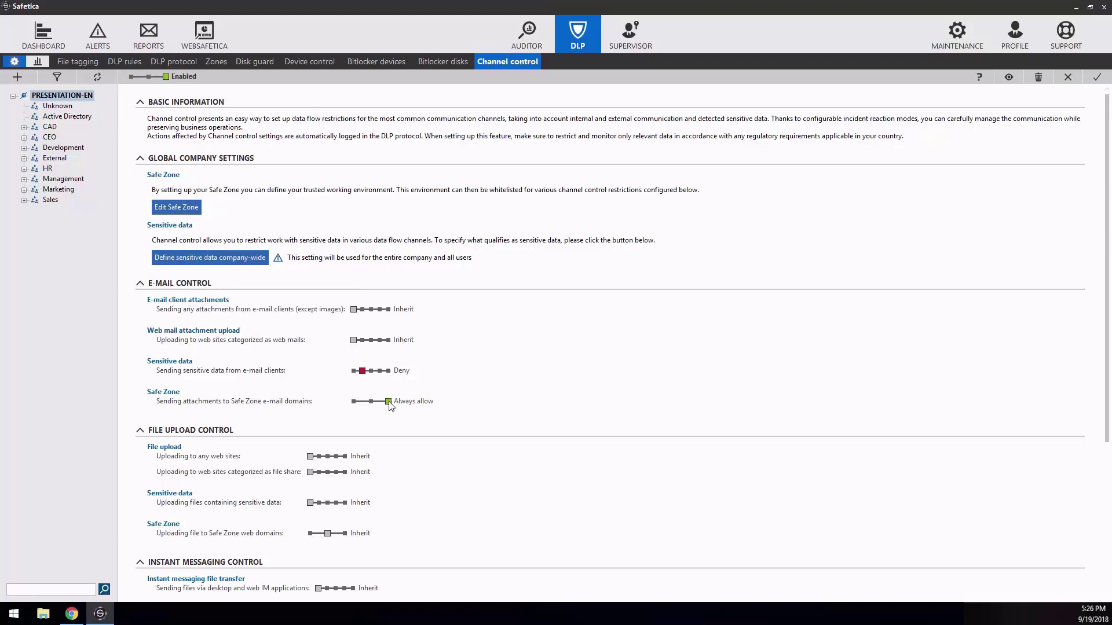